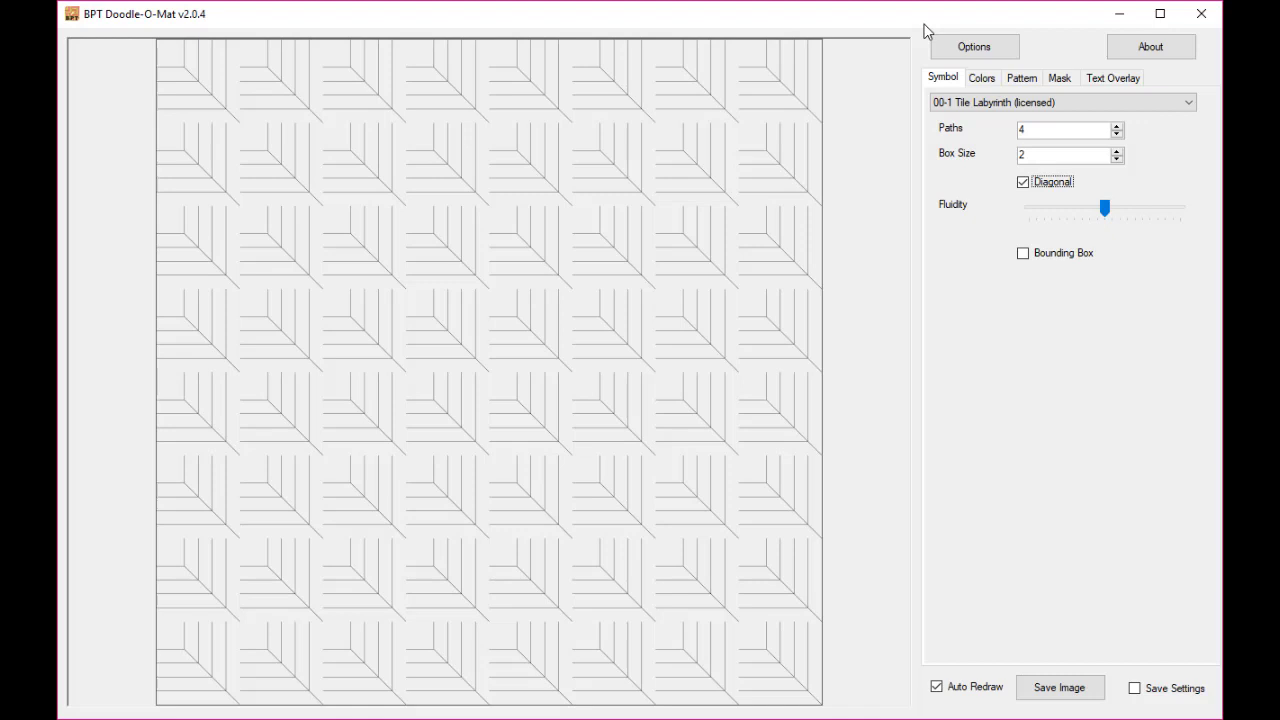
- Enable Use Fill Colors on the Colors tab and set the background colour to Transparent
left_click(983, 80)
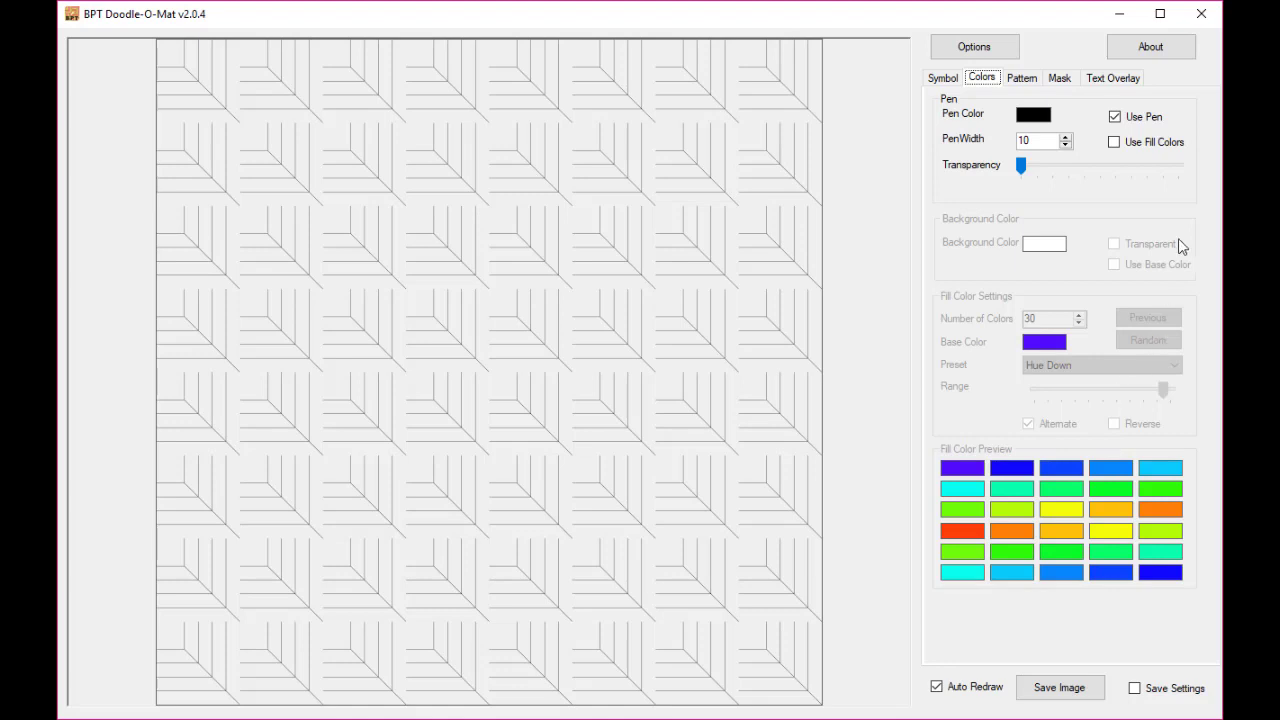
left_click(1170, 143)
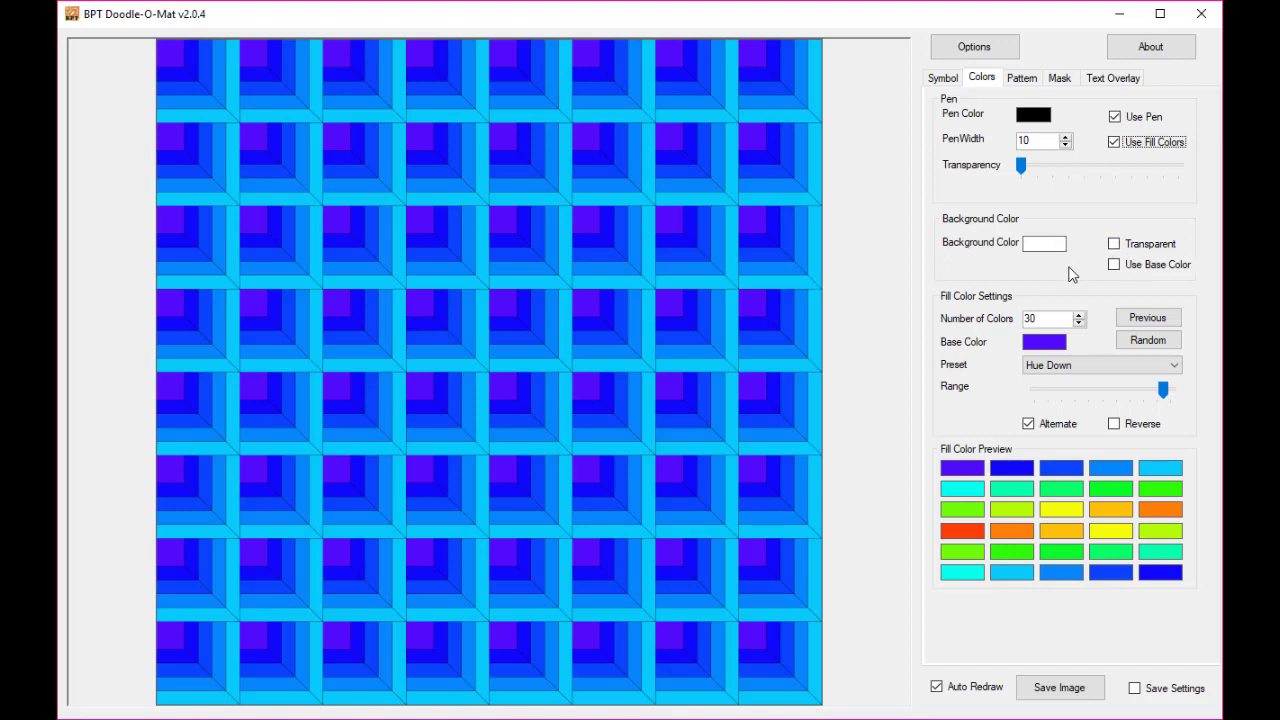
left_click(1136, 249)
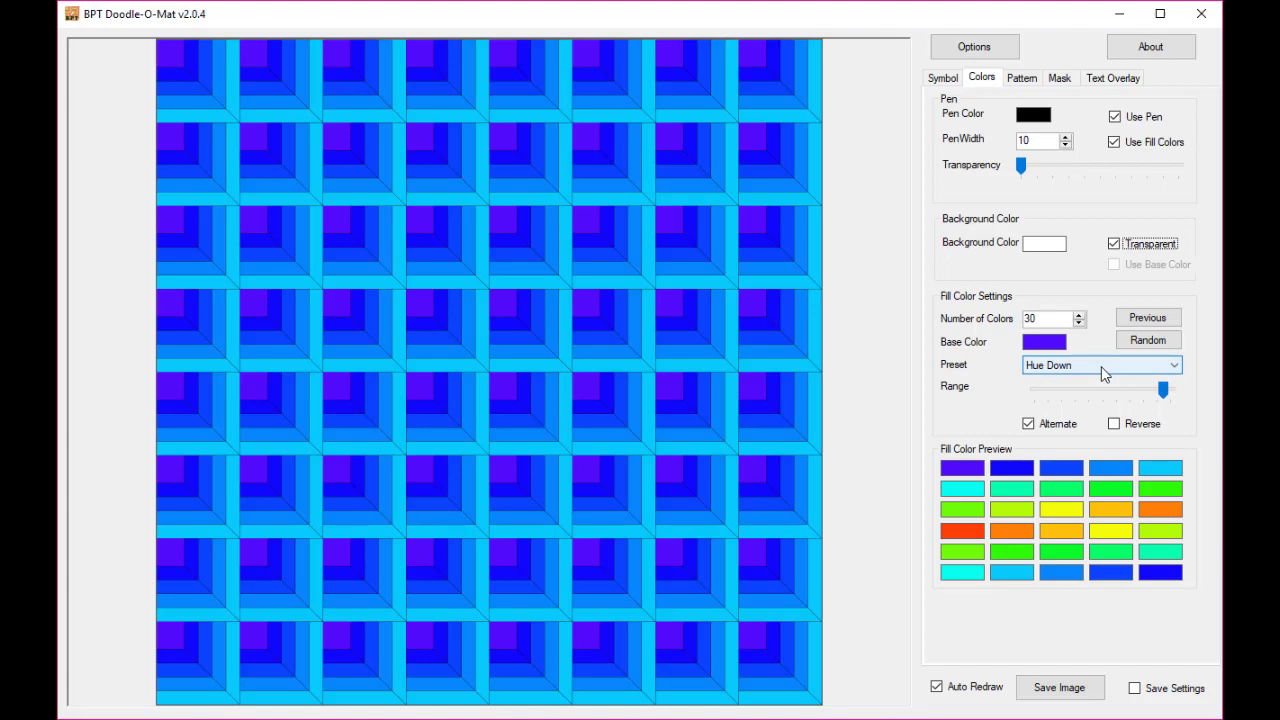
- Try the Luminosity Up and Saturation Up presets, then settle on Saturation Down
left_click(1101, 366)
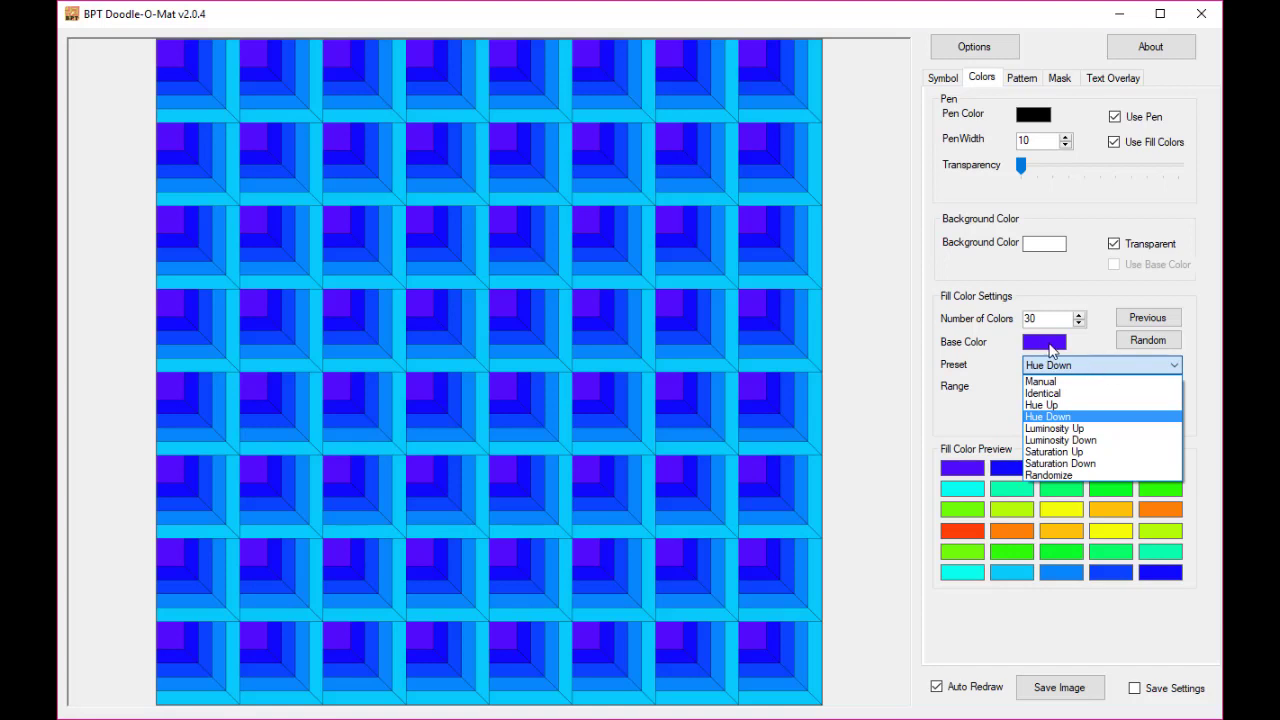
left_click(1056, 429)
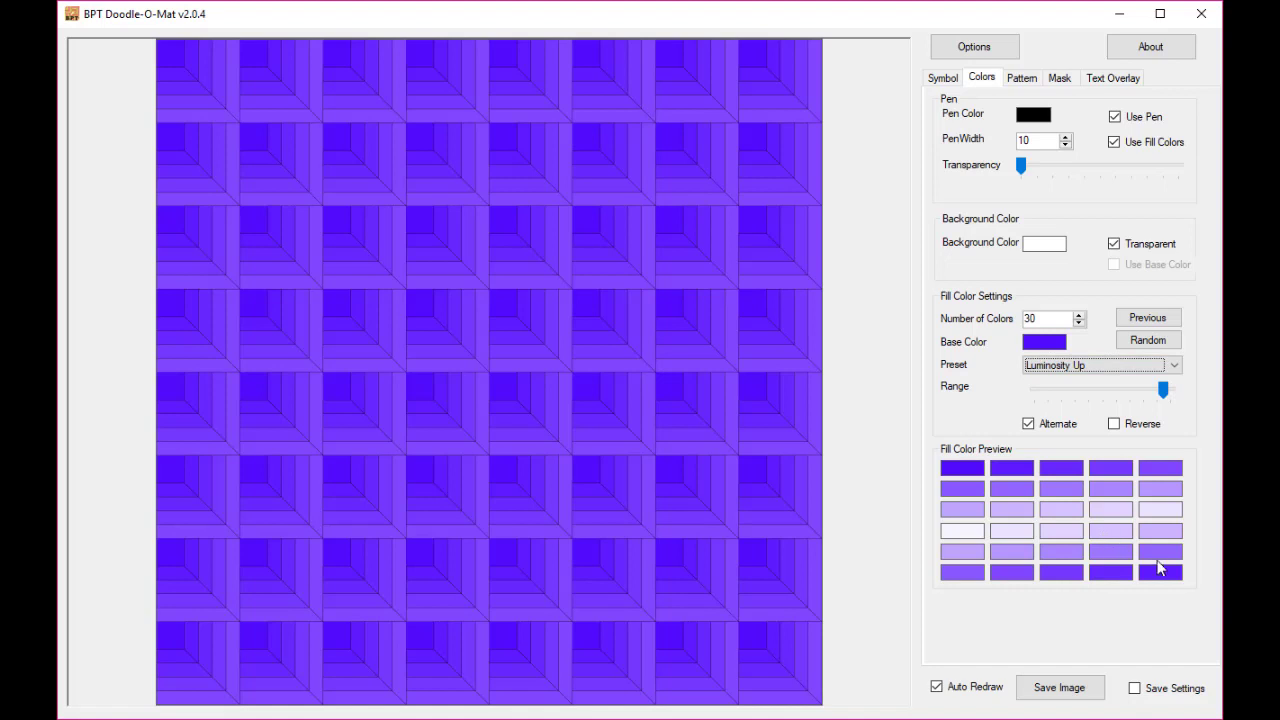
left_click(1090, 370)
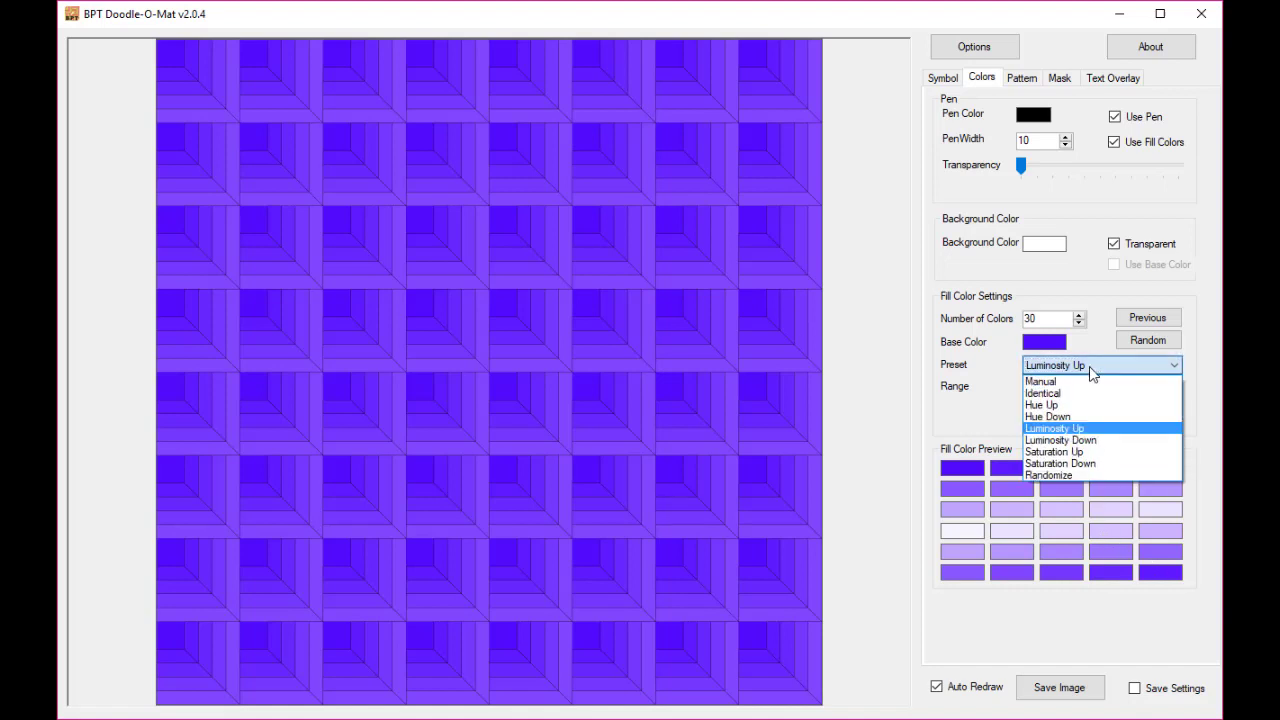
left_click(1089, 451)
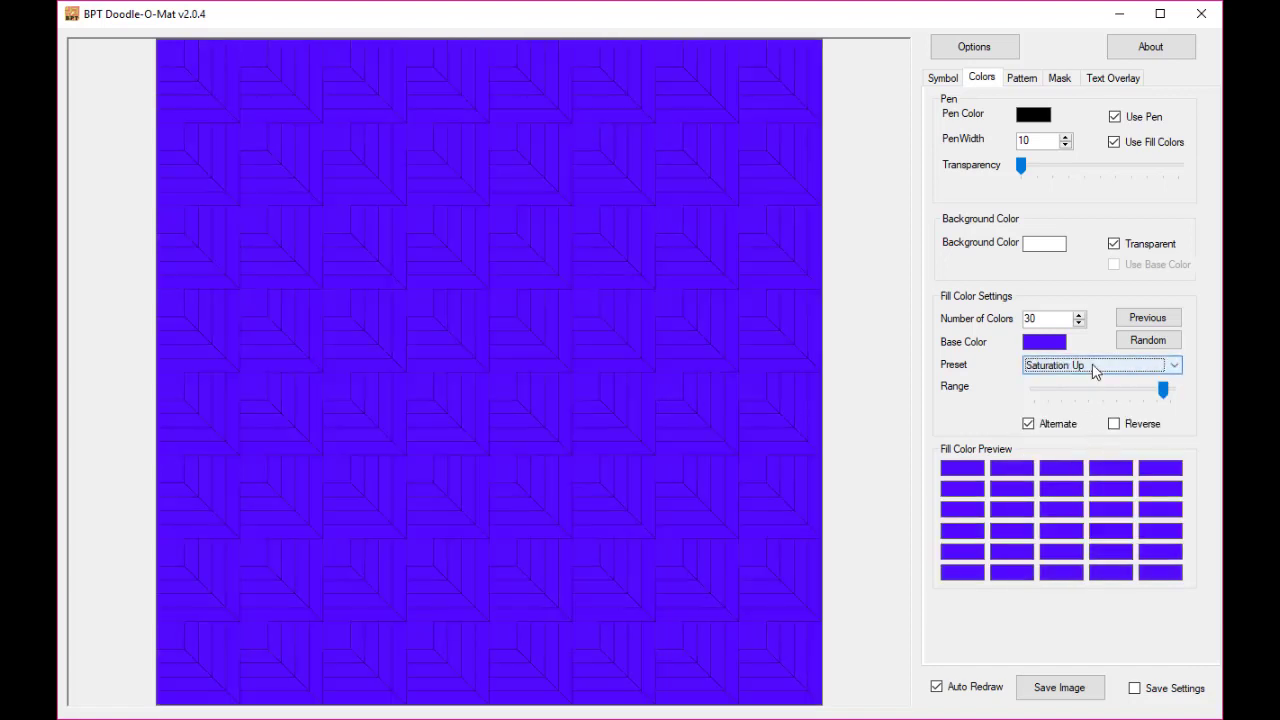
left_click(1095, 371)
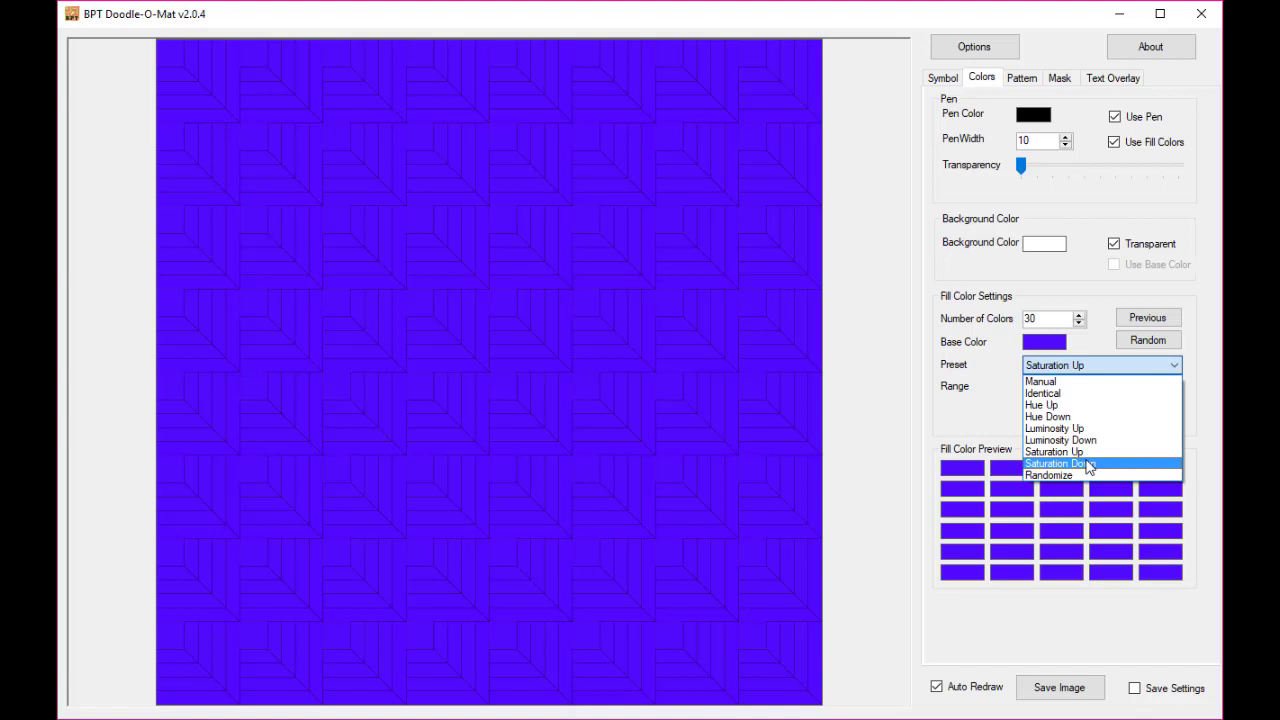
left_click(1089, 466)
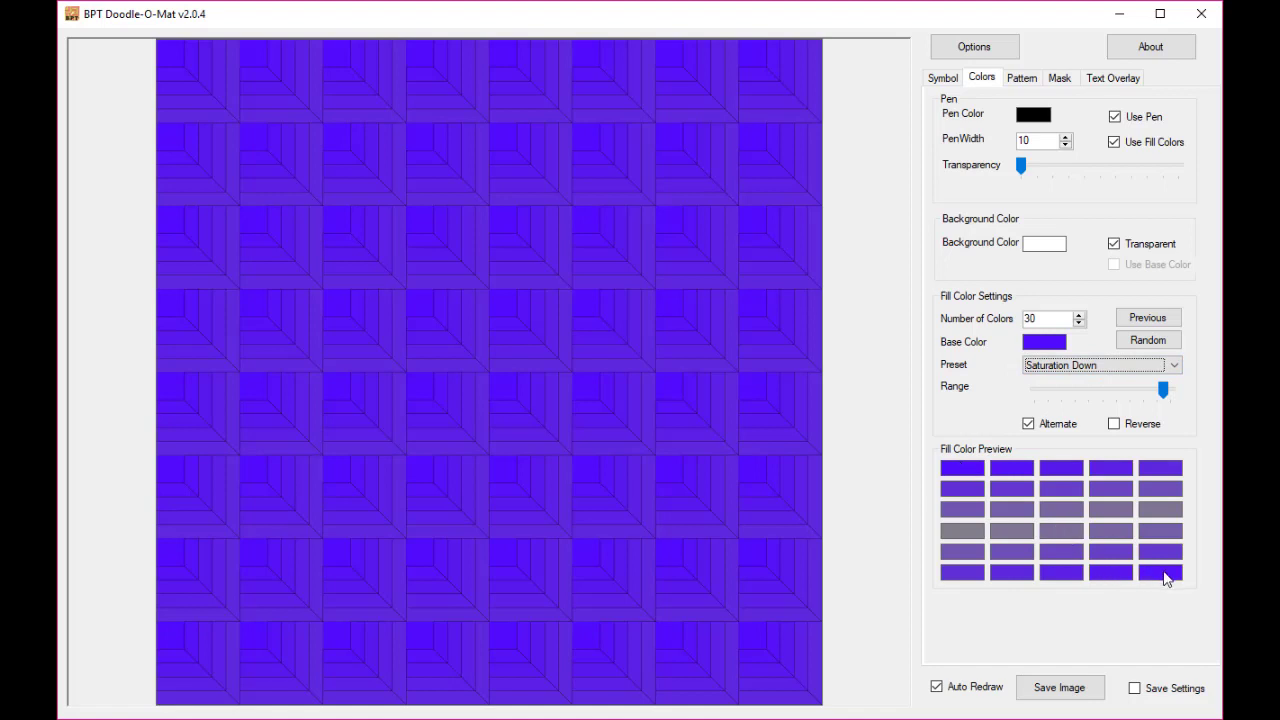
left_click(1055, 428)
left_click(1055, 428)
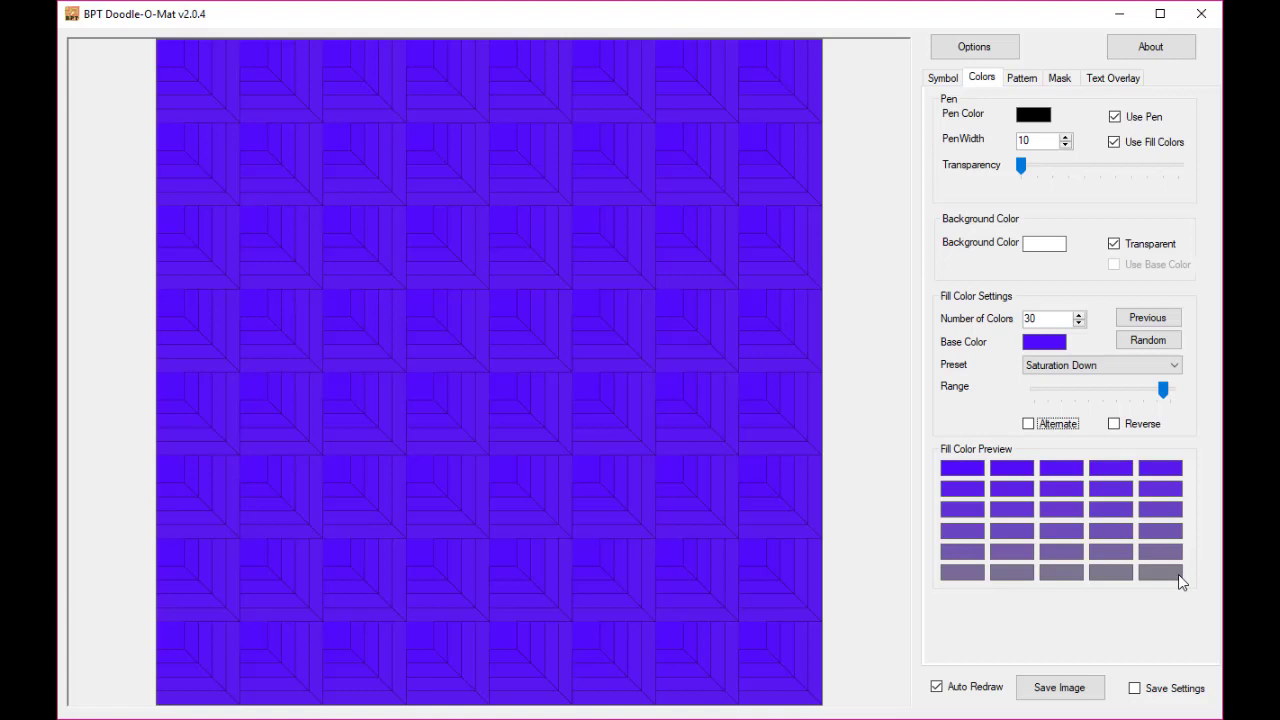
left_click(1135, 428)
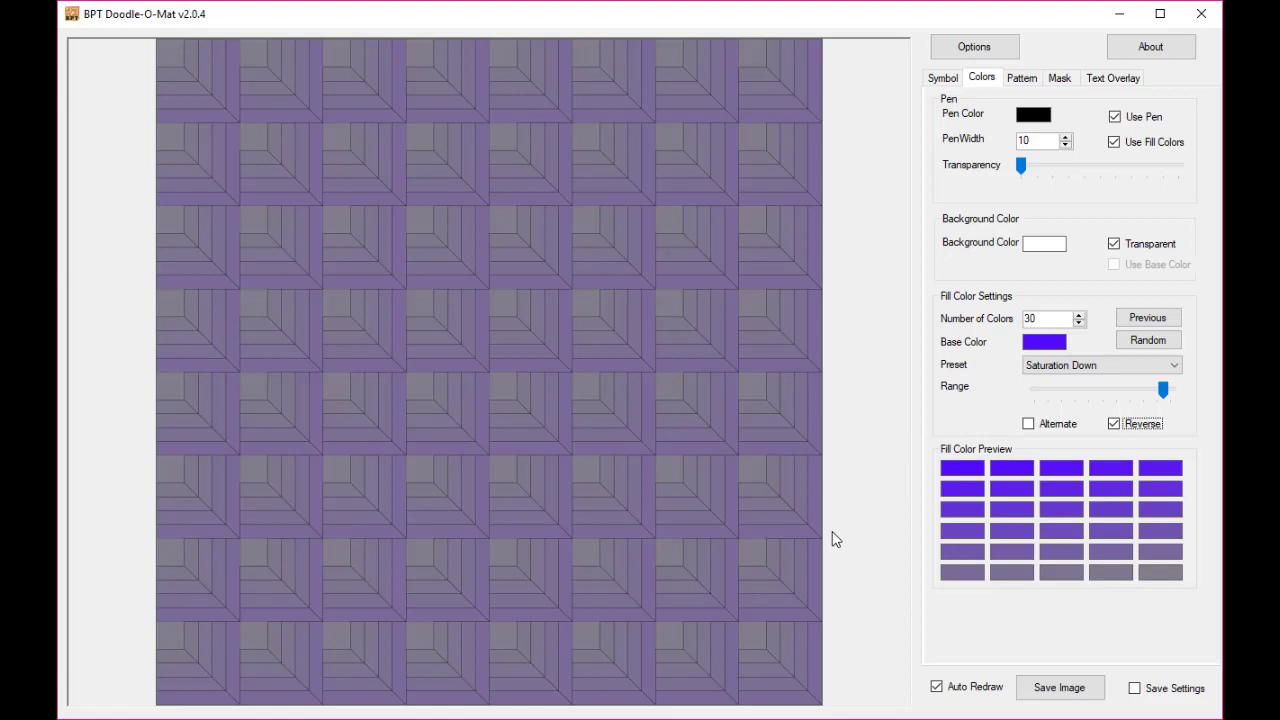
left_click(1133, 419)
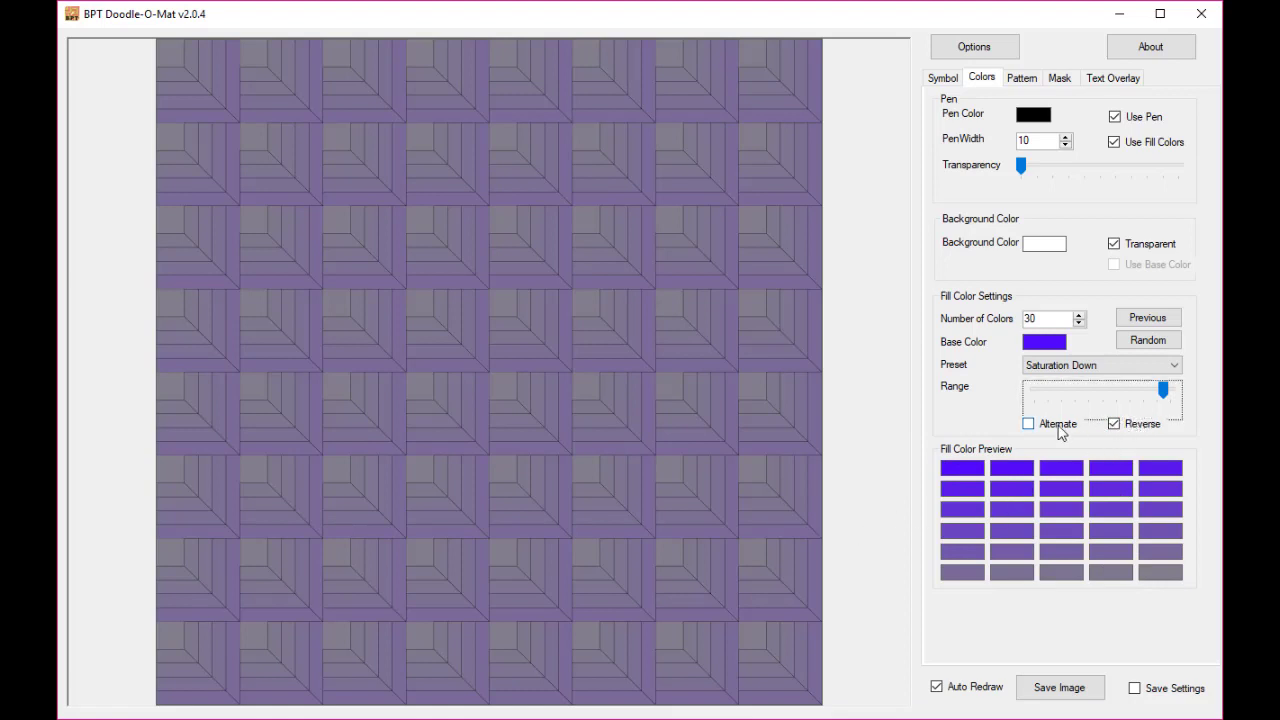
left_click(1114, 424)
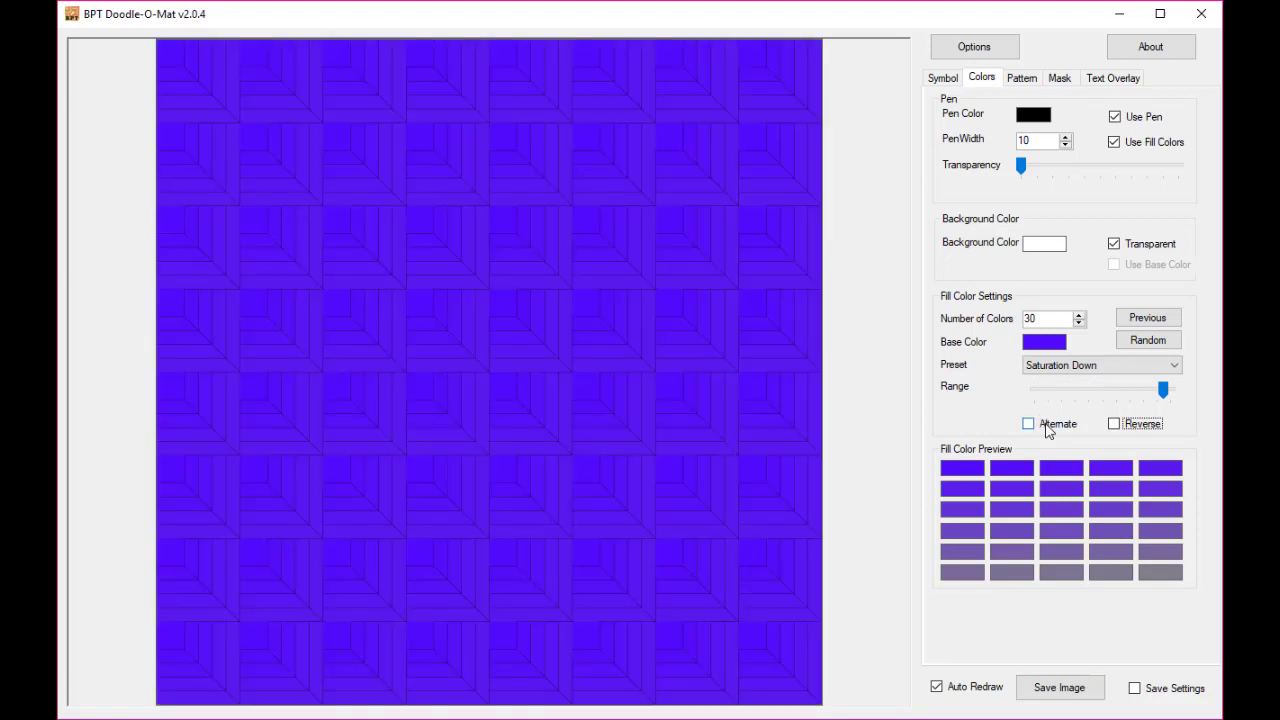
left_click(1048, 425)
left_click(1048, 428)
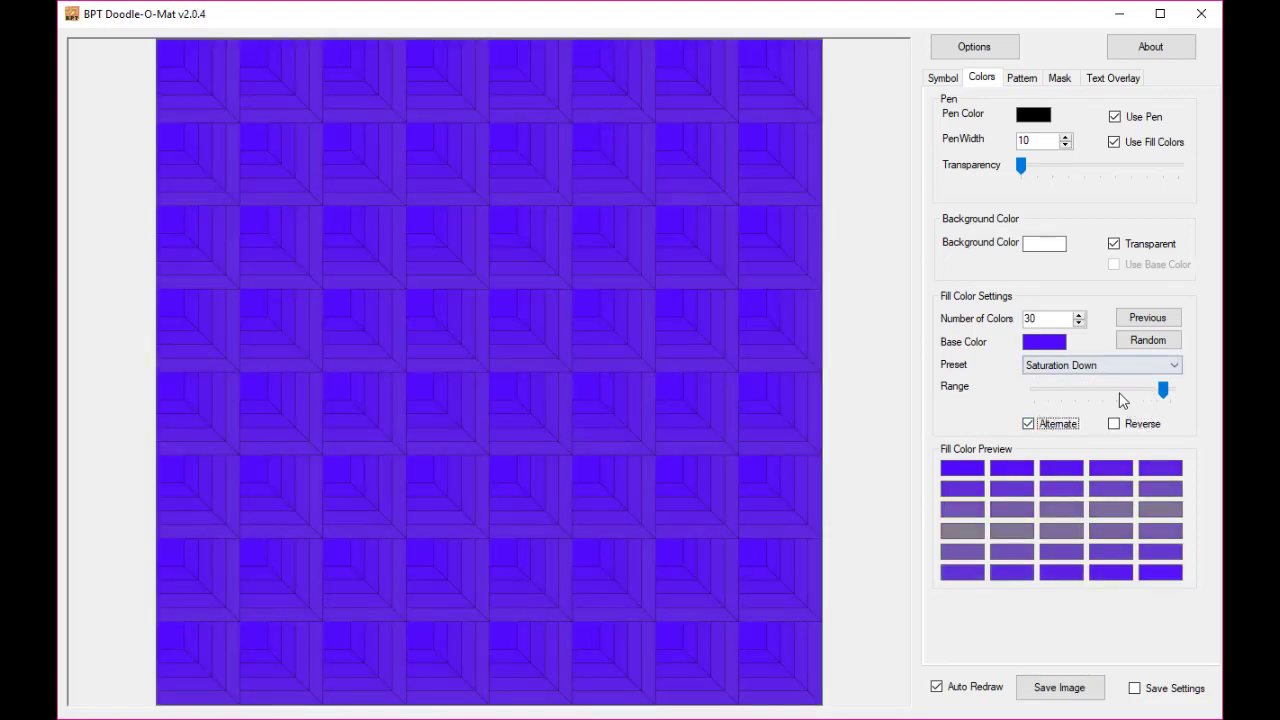
left_click_drag(1164, 391, 1165, 395)
left_click_drag(1164, 392, 1164, 393)
- Switch back to the Hue Down preset, extend its hue range and turn off Alternate
left_click(1163, 366)
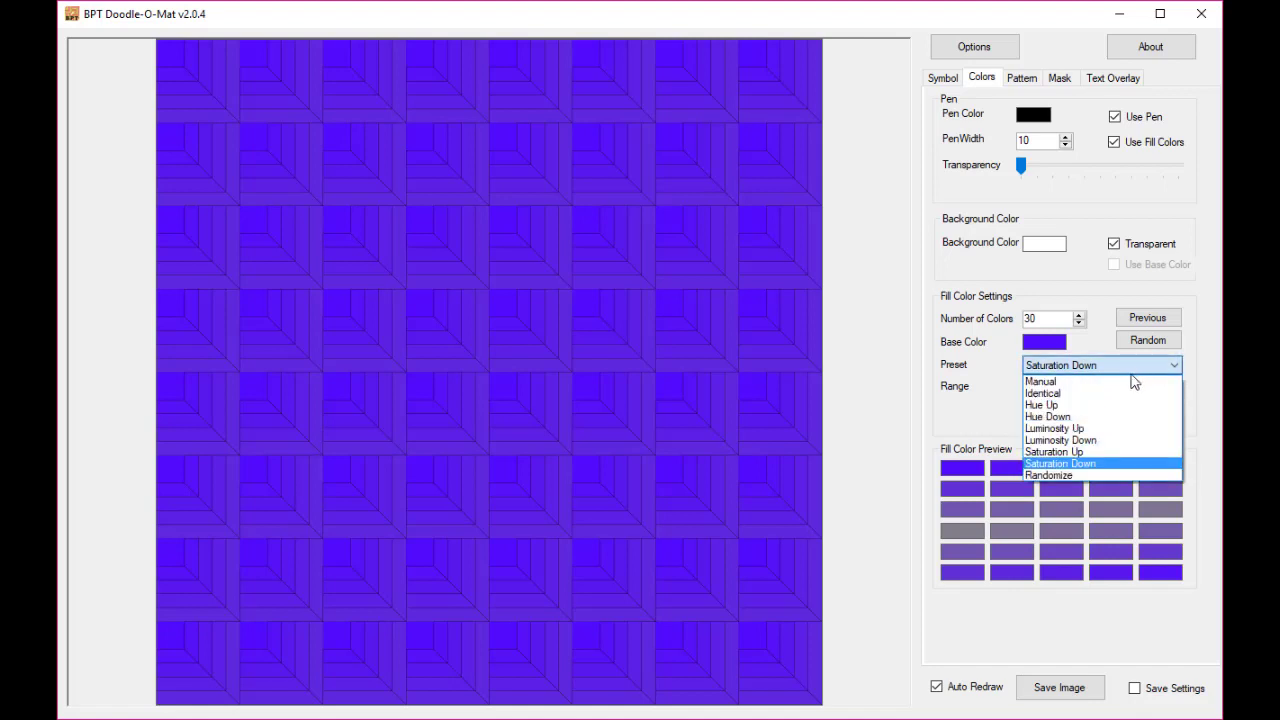
left_click(1119, 415)
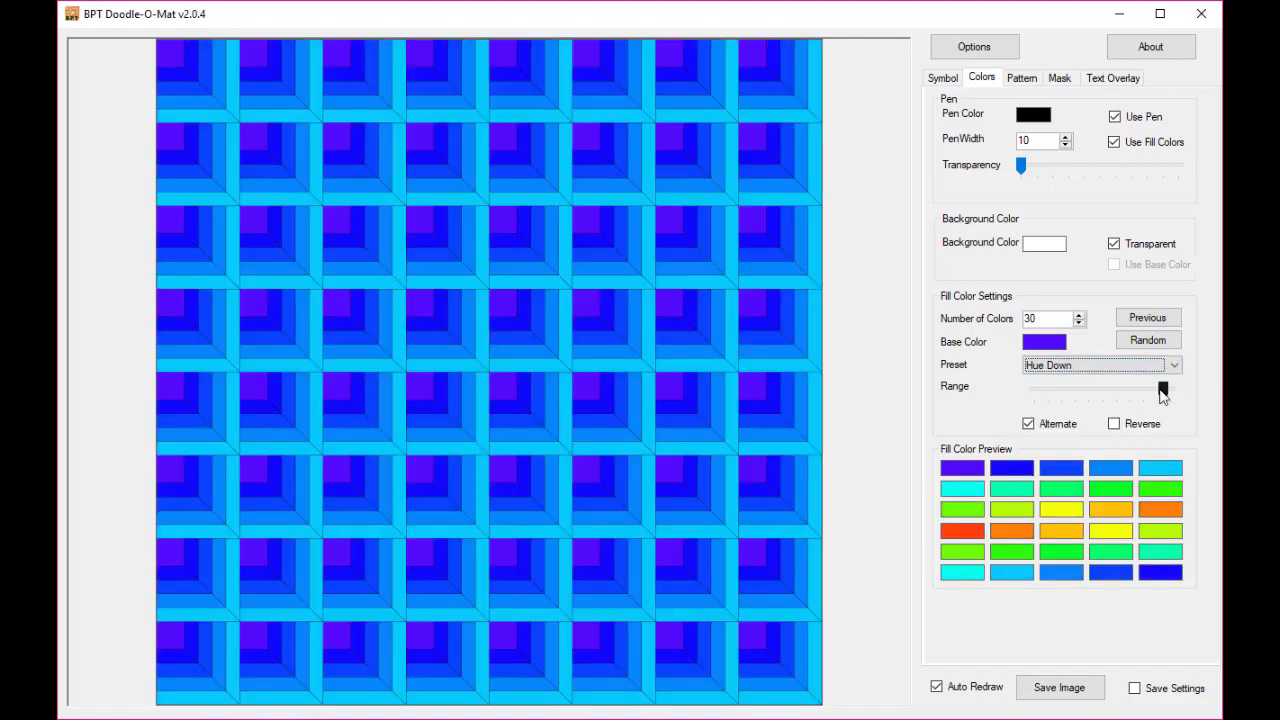
left_click_drag(1162, 391, 1178, 392)
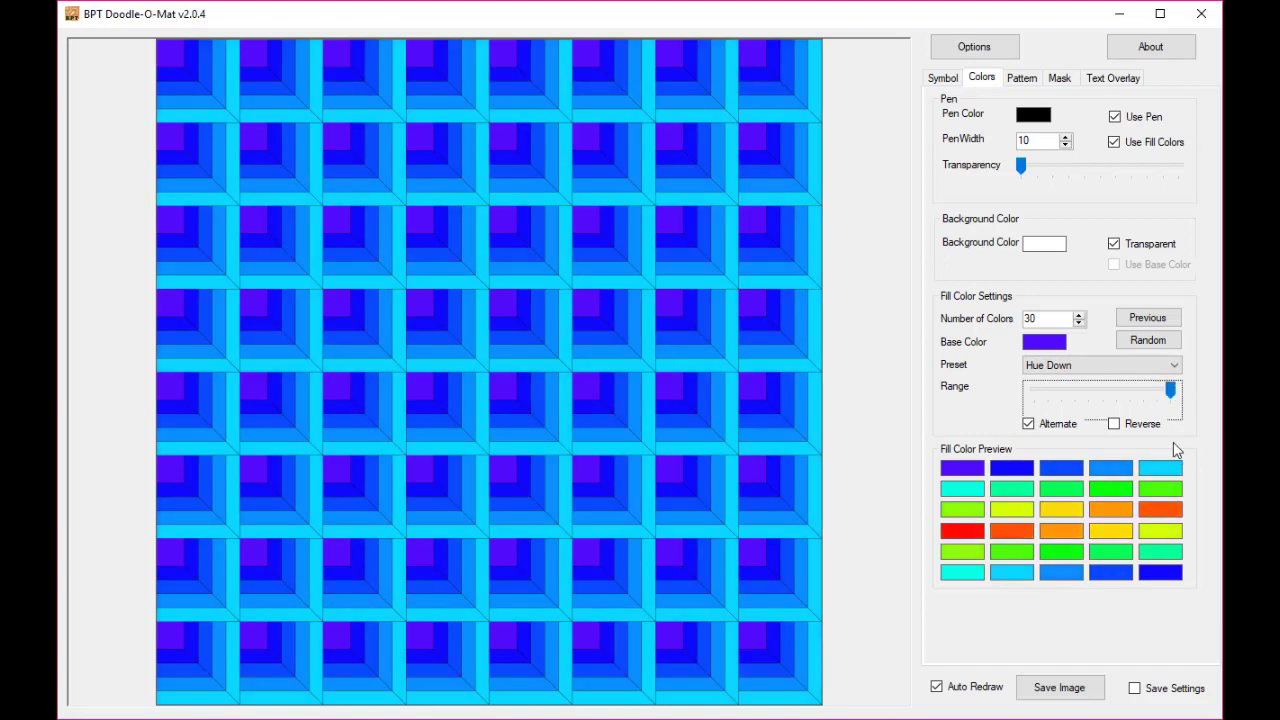
left_click(1056, 424)
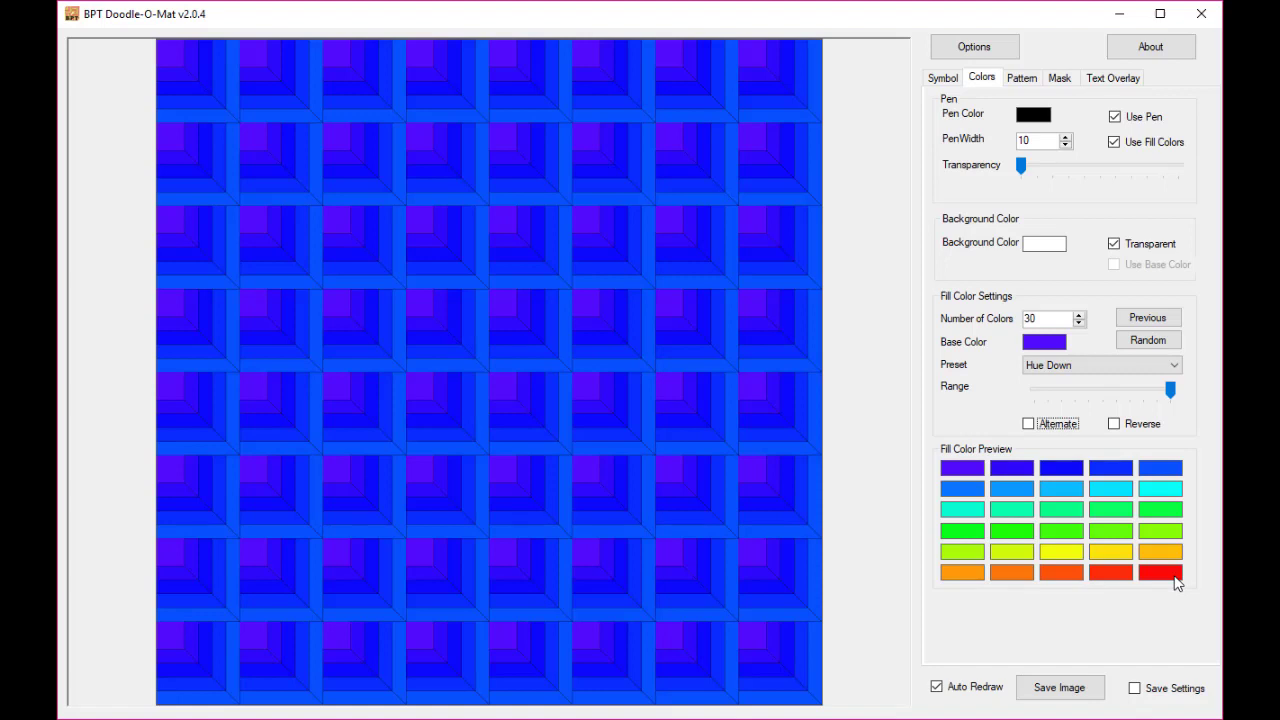
- Try Hue Up, return to Hue Down, and narrow then widen the fill hue range
left_click(1158, 368)
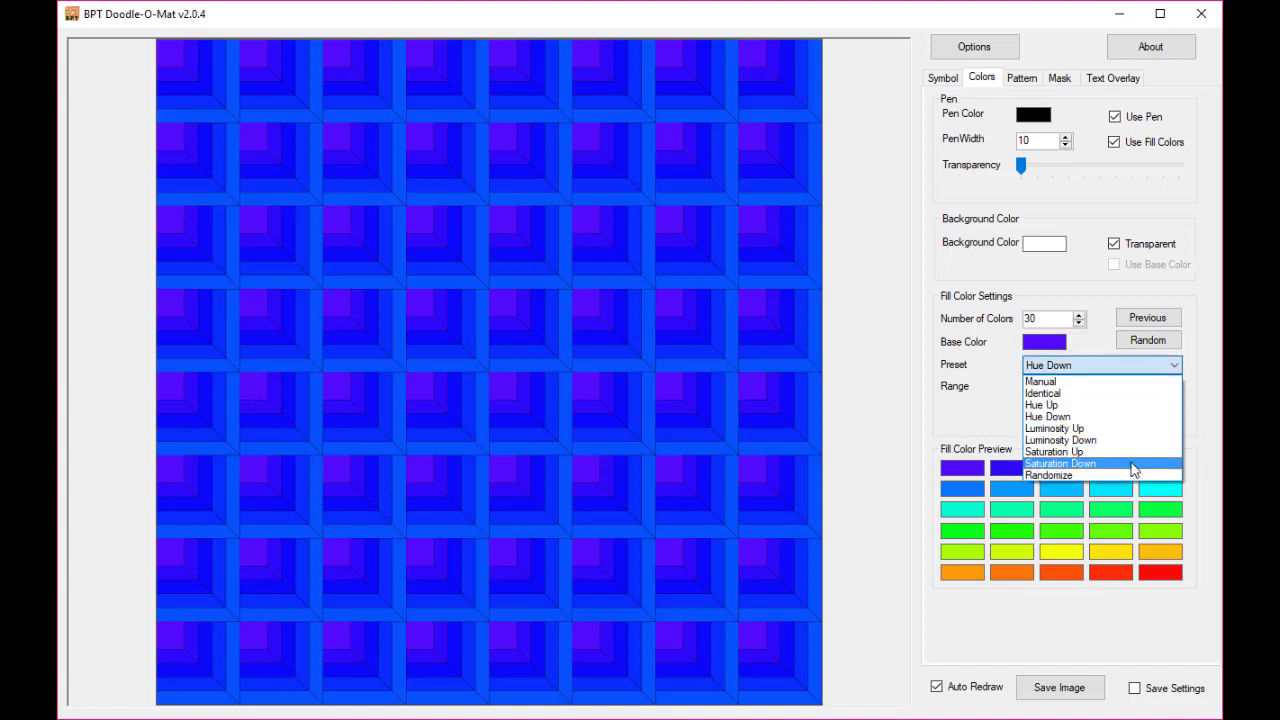
left_click(1151, 405)
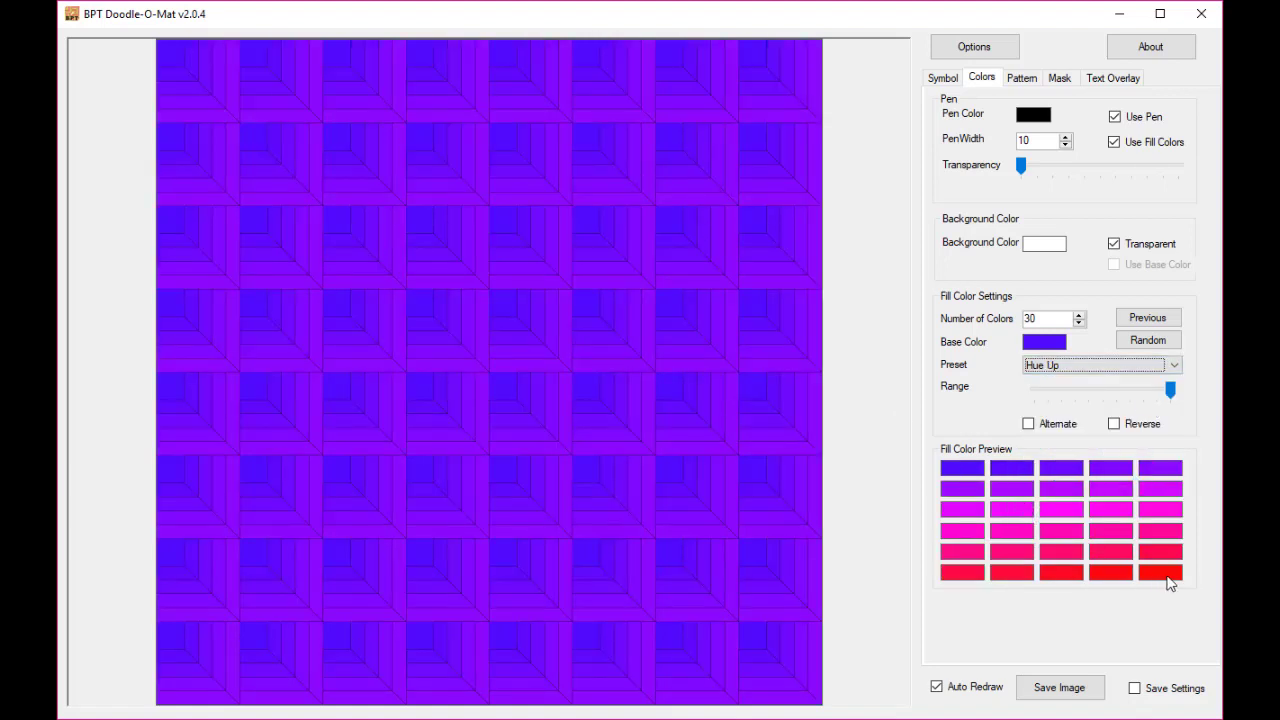
left_click(1105, 369)
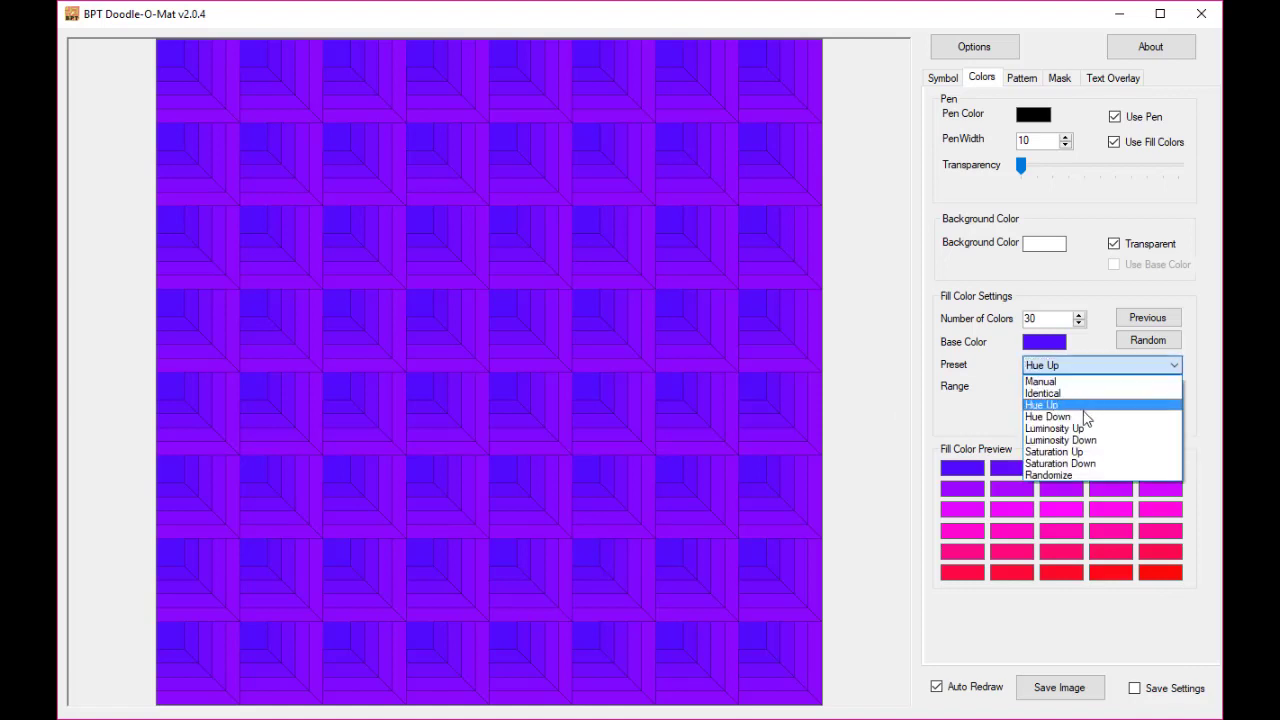
left_click(1085, 417)
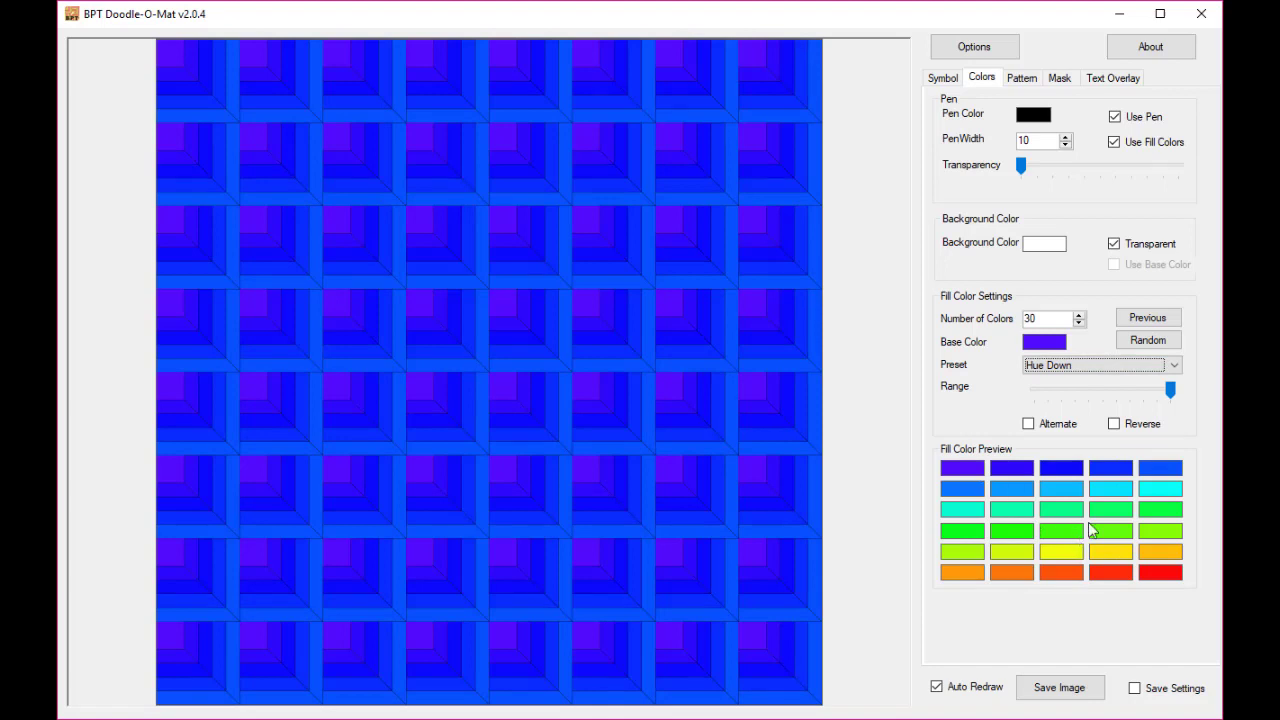
left_click(1168, 391)
left_click_drag(1156, 392, 1110, 397)
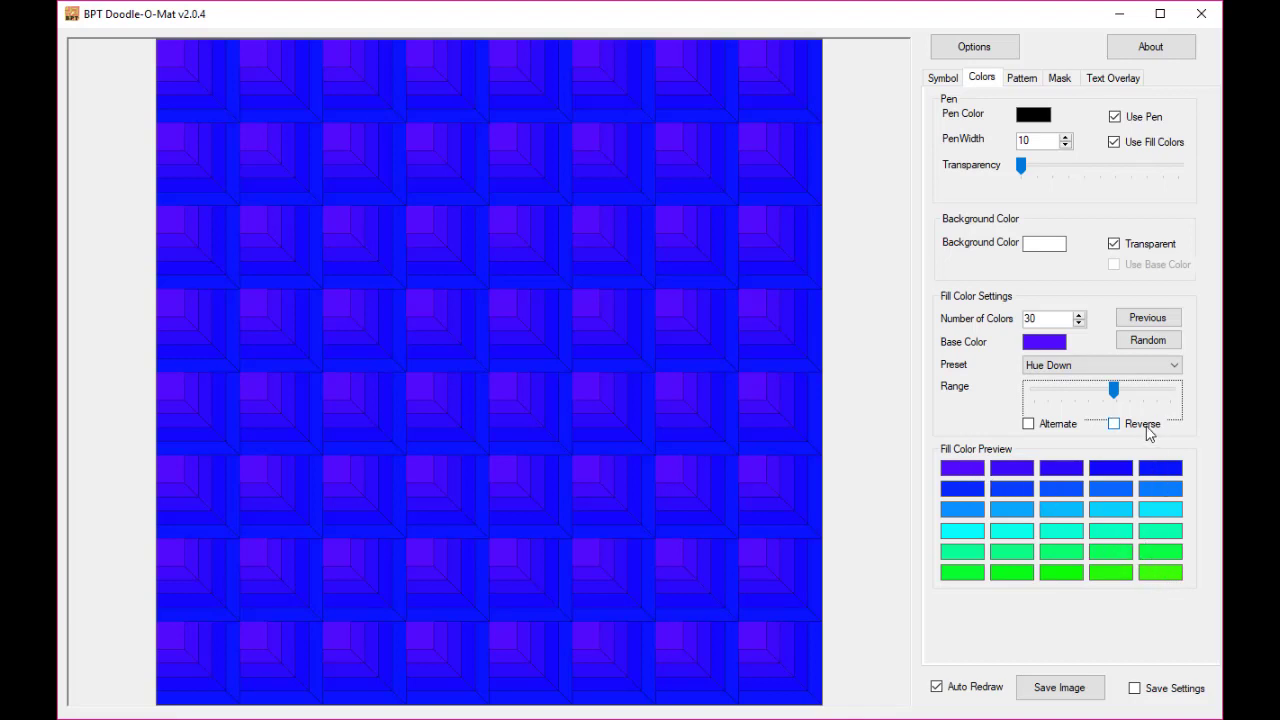
left_click_drag(1113, 390, 1167, 400)
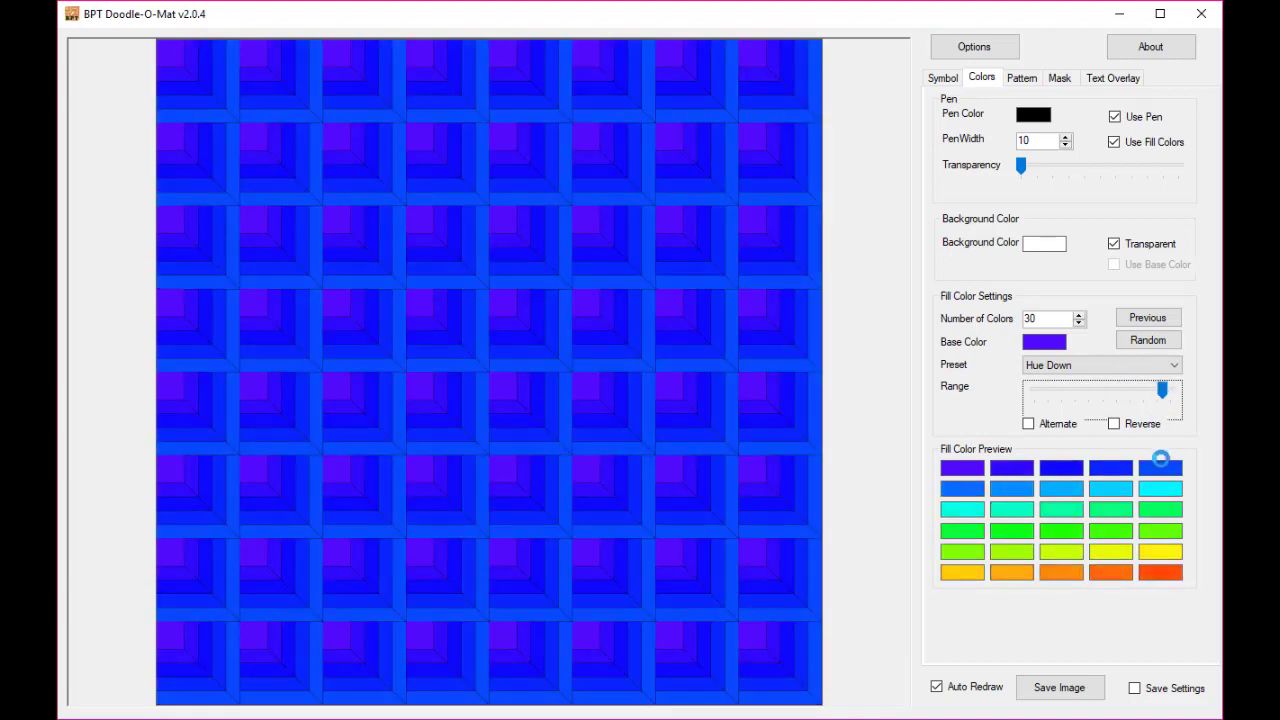
- Tick Alternate so fill colours run back and forth, then select the Symbol tab's Paths value
left_click(1058, 425)
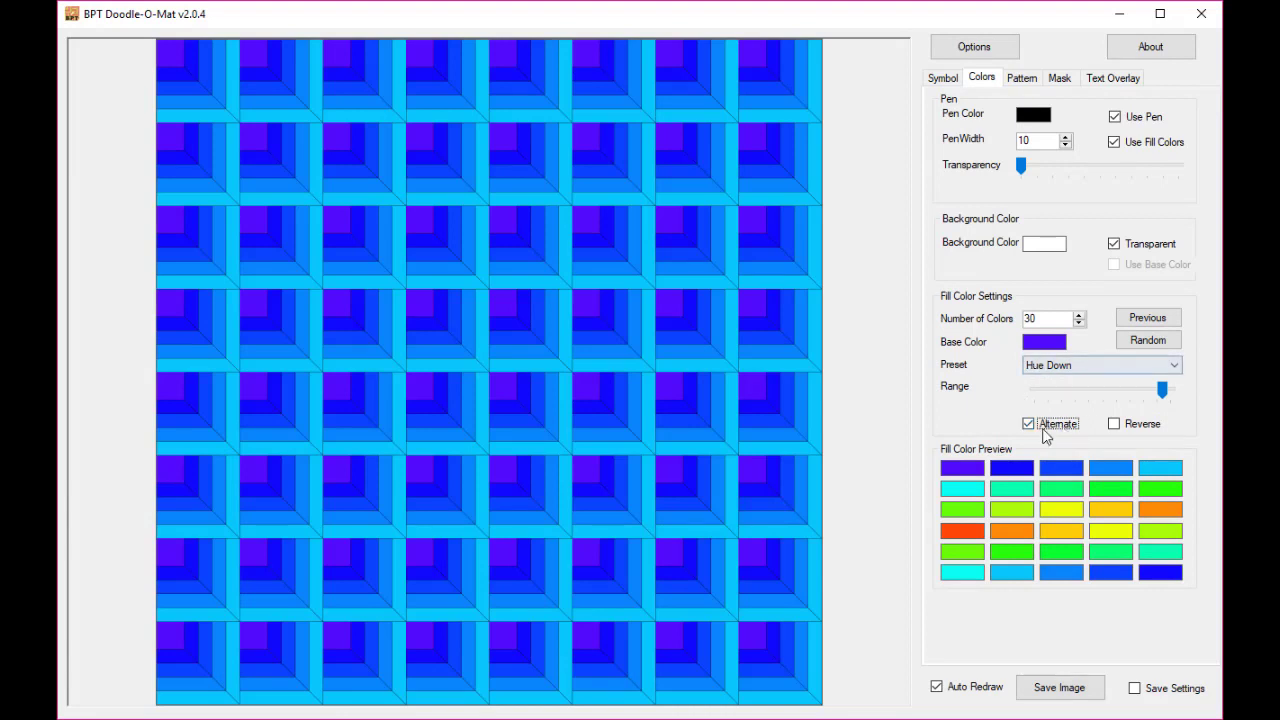
left_click(944, 78)
double_click(1065, 129)
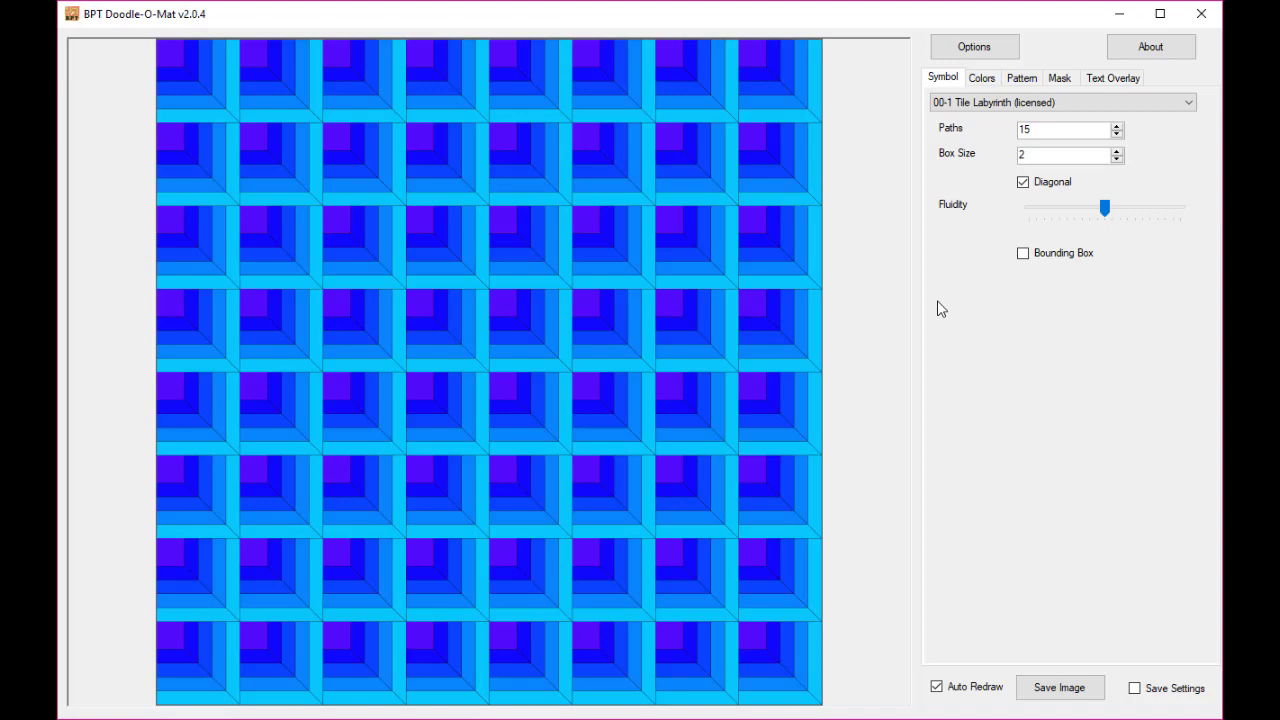
- Commit 15 paths and box size 1, untick Diagonal, and raise Fluidity slightly
key("Tab")
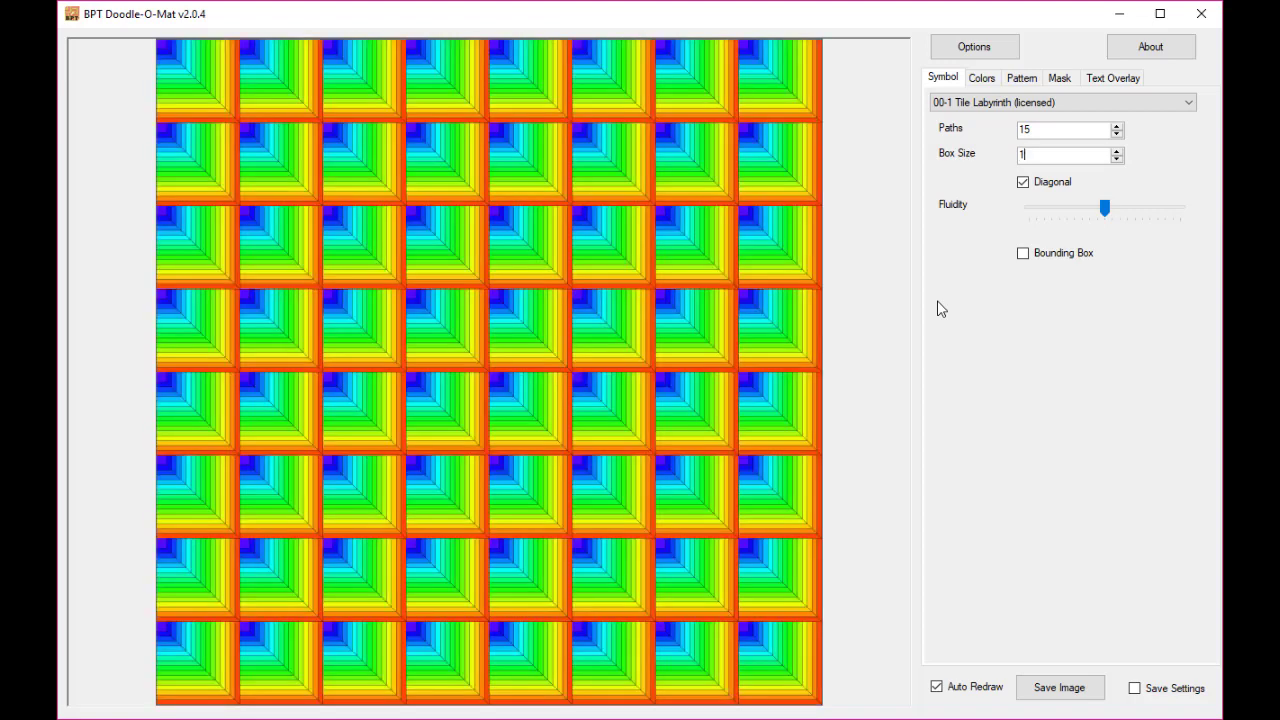
key("Tab")
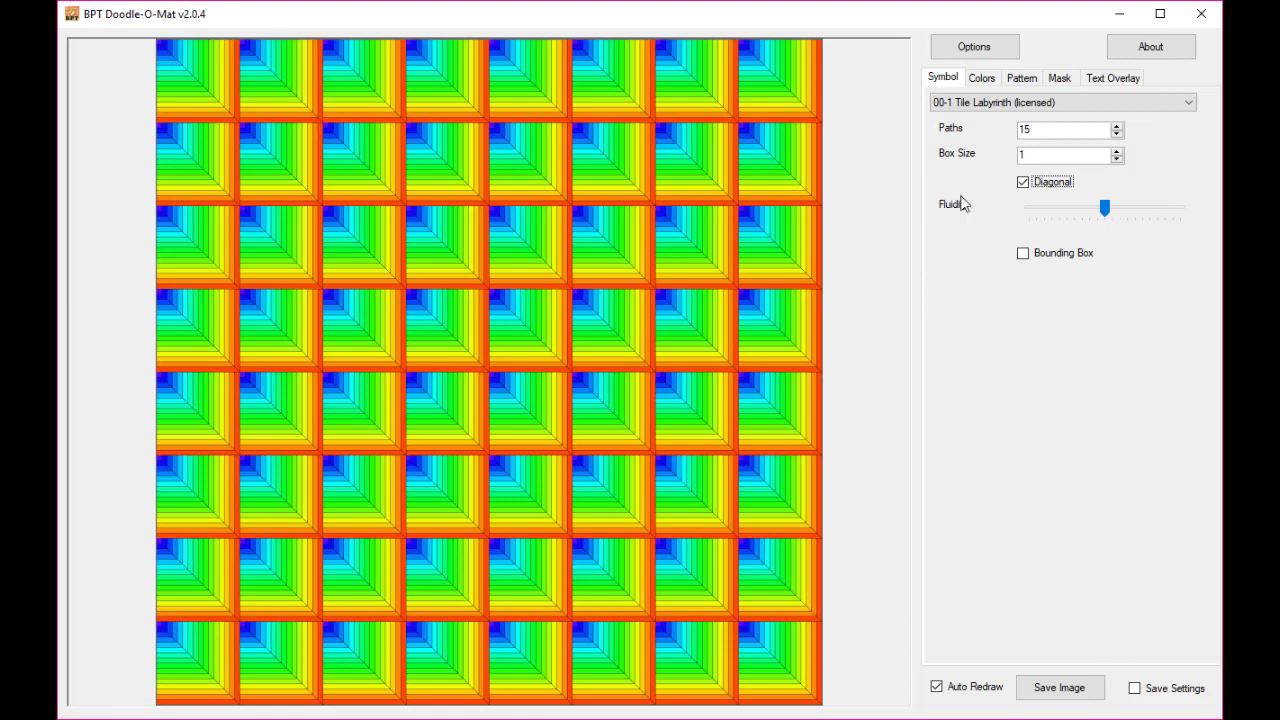
left_click(1040, 182)
left_click(1105, 210)
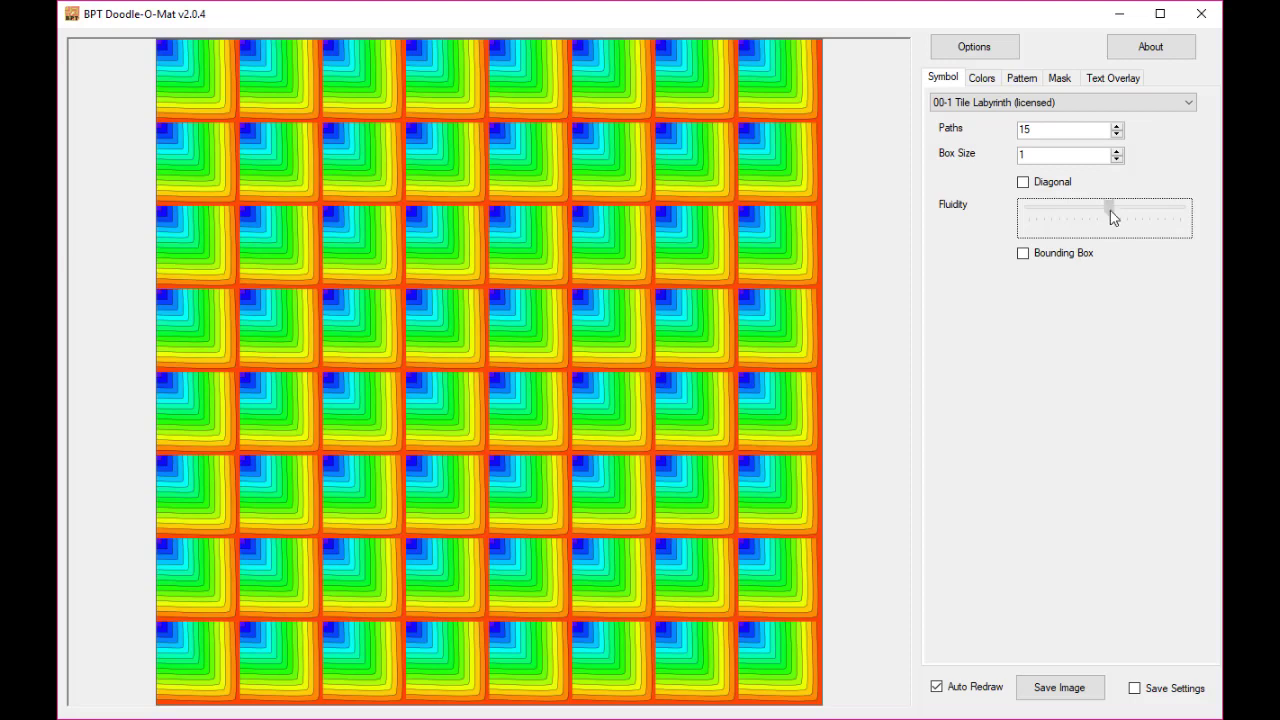
left_click_drag(1108, 210, 1111, 210)
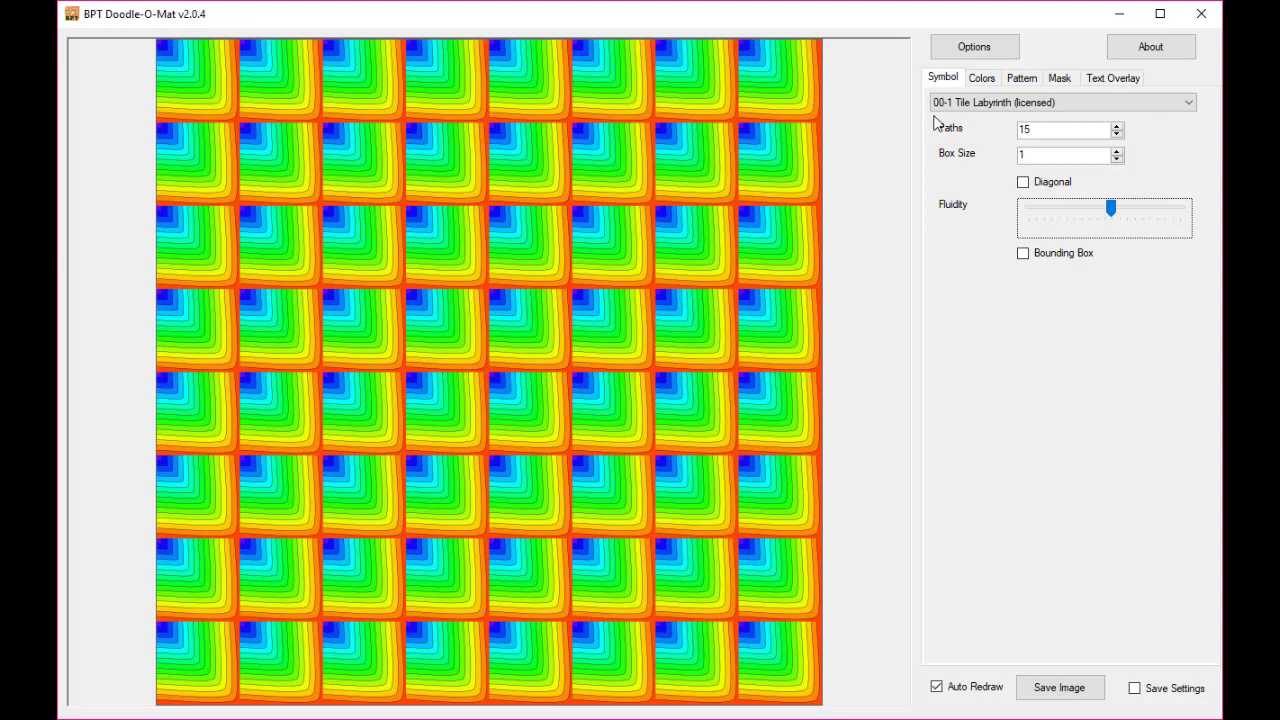
- Raise Rotate Small on the Pattern tab to form a woven pinwheel of tiles
left_click(1018, 80)
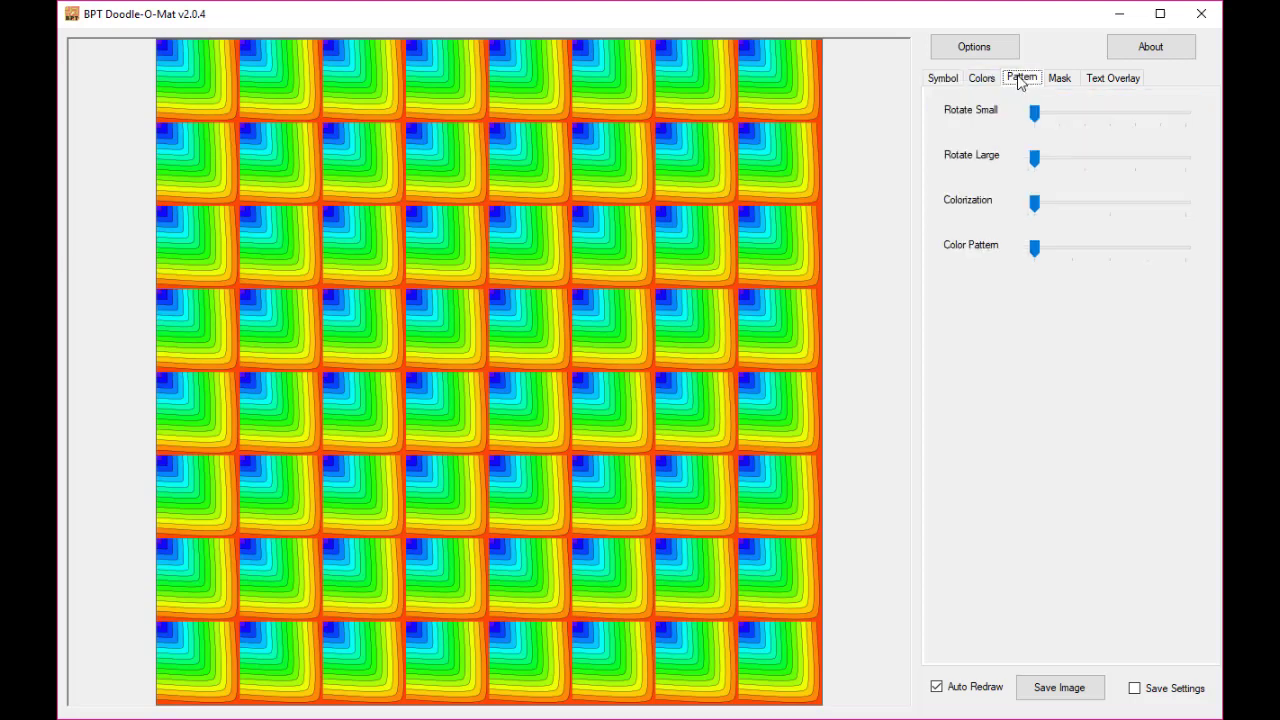
left_click_drag(1034, 112, 1059, 116)
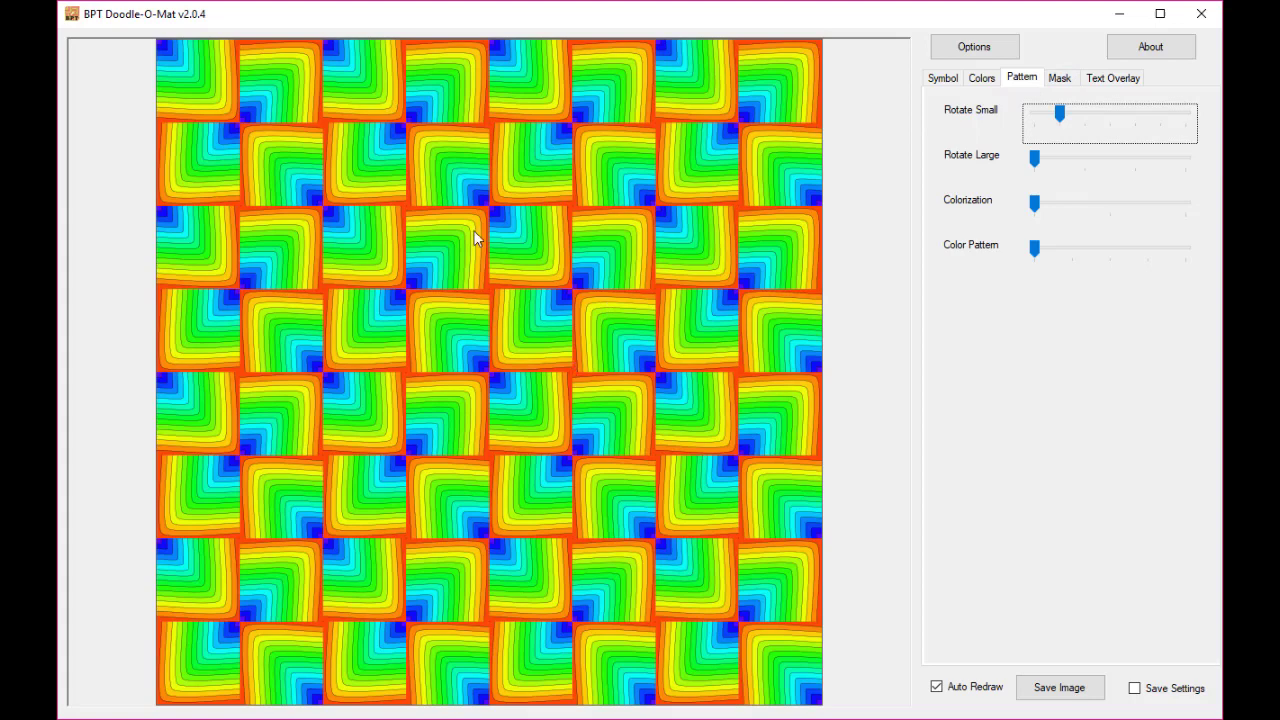
left_click(1134, 82)
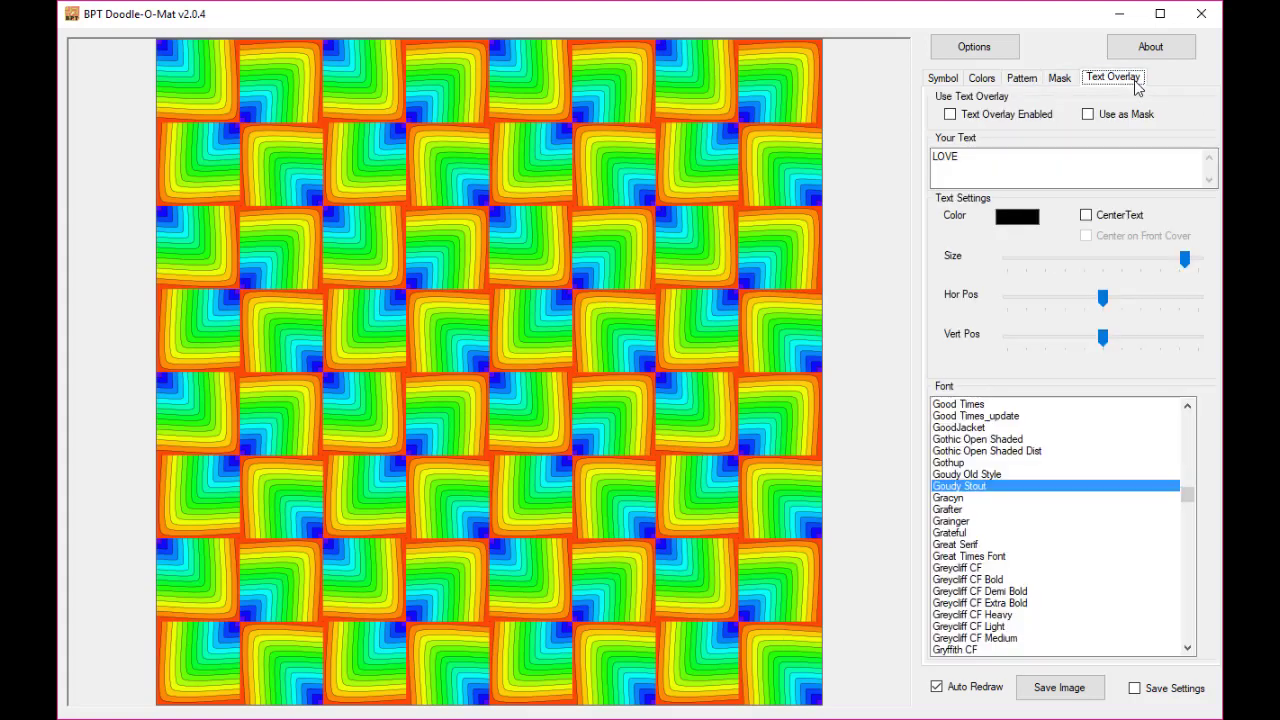
- Enable Text Overlay so LOVE appears in black Goudy Stout across the tiles
left_click(999, 115)
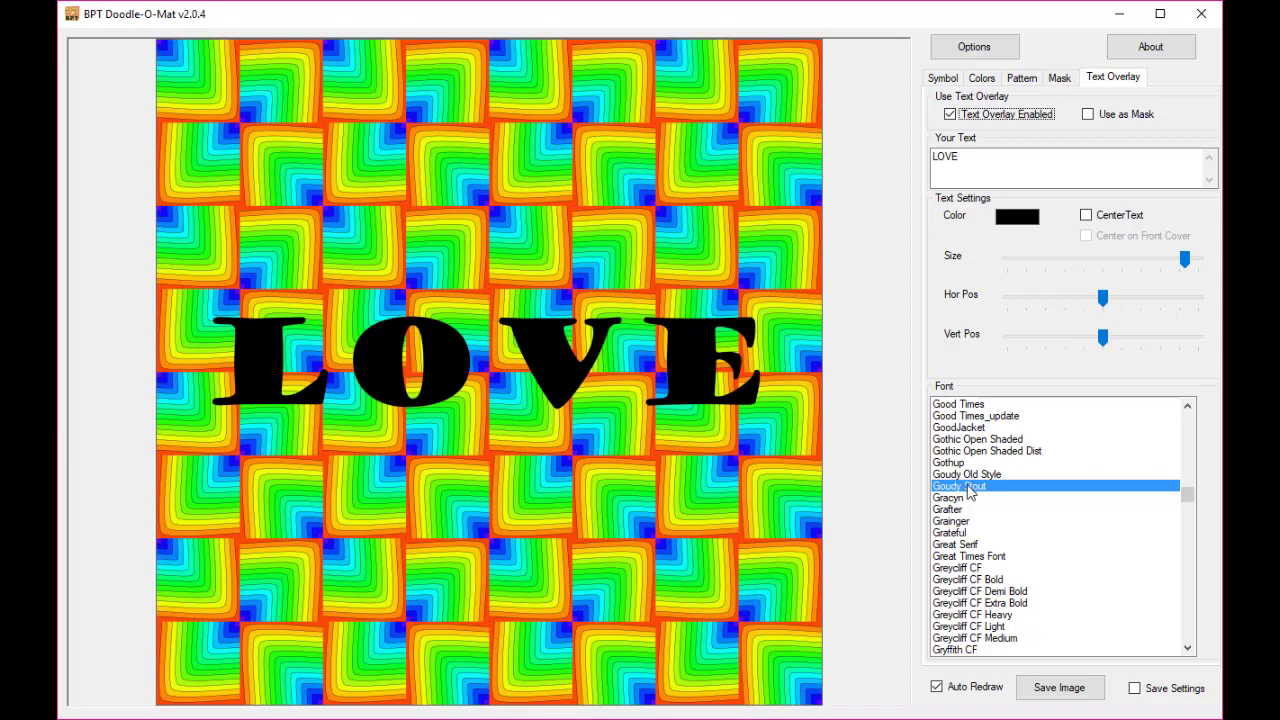
- Copy LOVE in the Your Text box and paste it onto new lines, making three LOVE lines
left_click(993, 157)
double_click(993, 157)
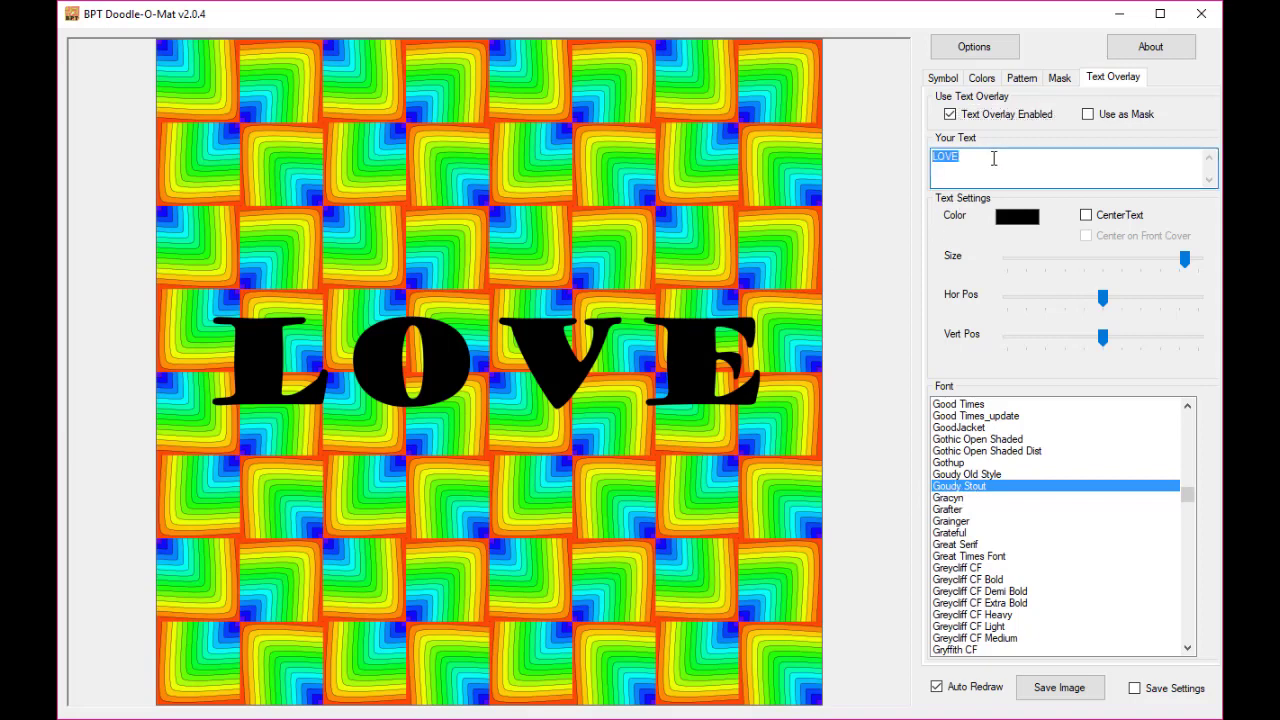
key("ctrl+c")
key("End")
key("Return")
key("ctrl+v")
key("ctrl+v")
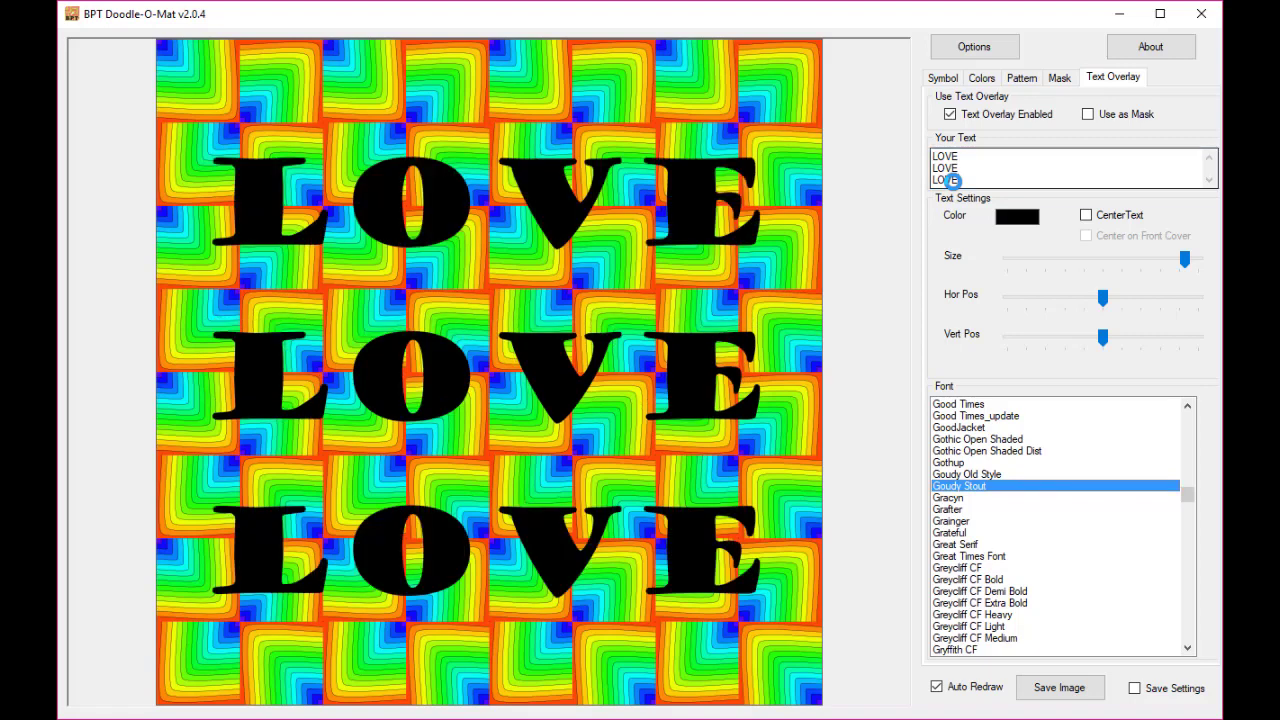
- Turn on Use as Mask so the tiles show only inside the three LOVE words
left_click(1105, 118)
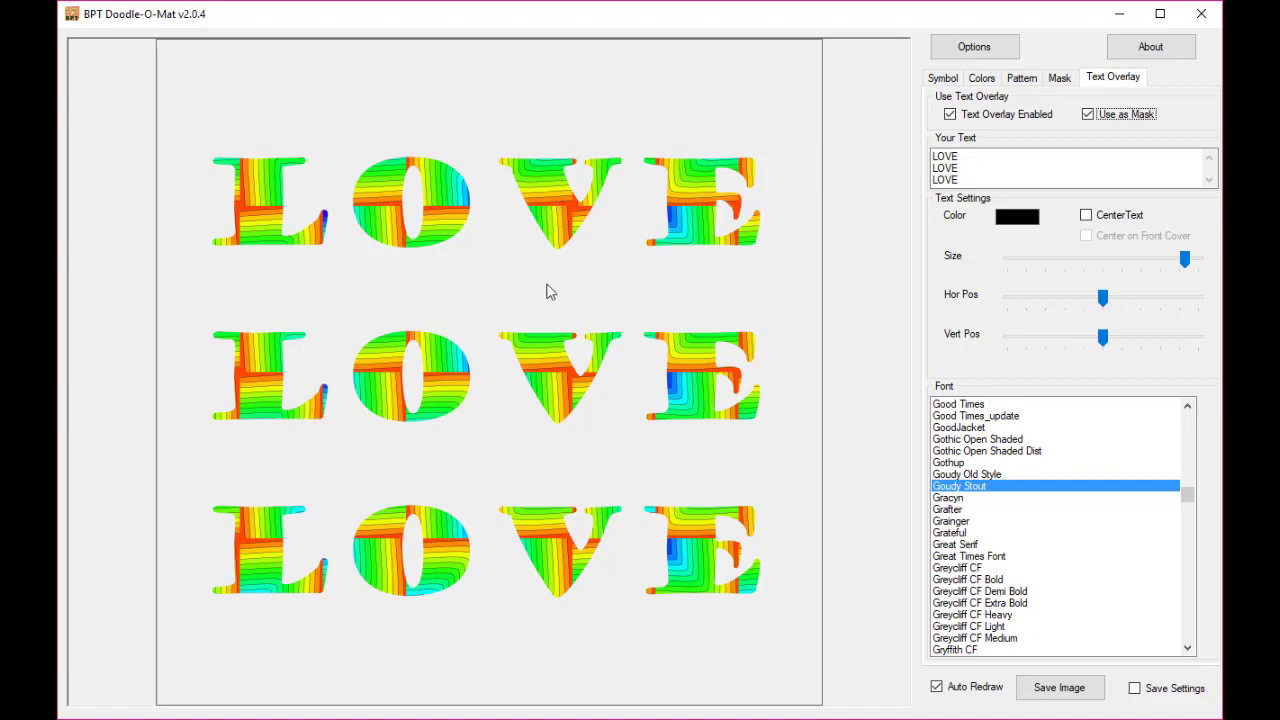
- Untick Use Pen on the Colors tab to remove the black tile outlines
left_click(988, 82)
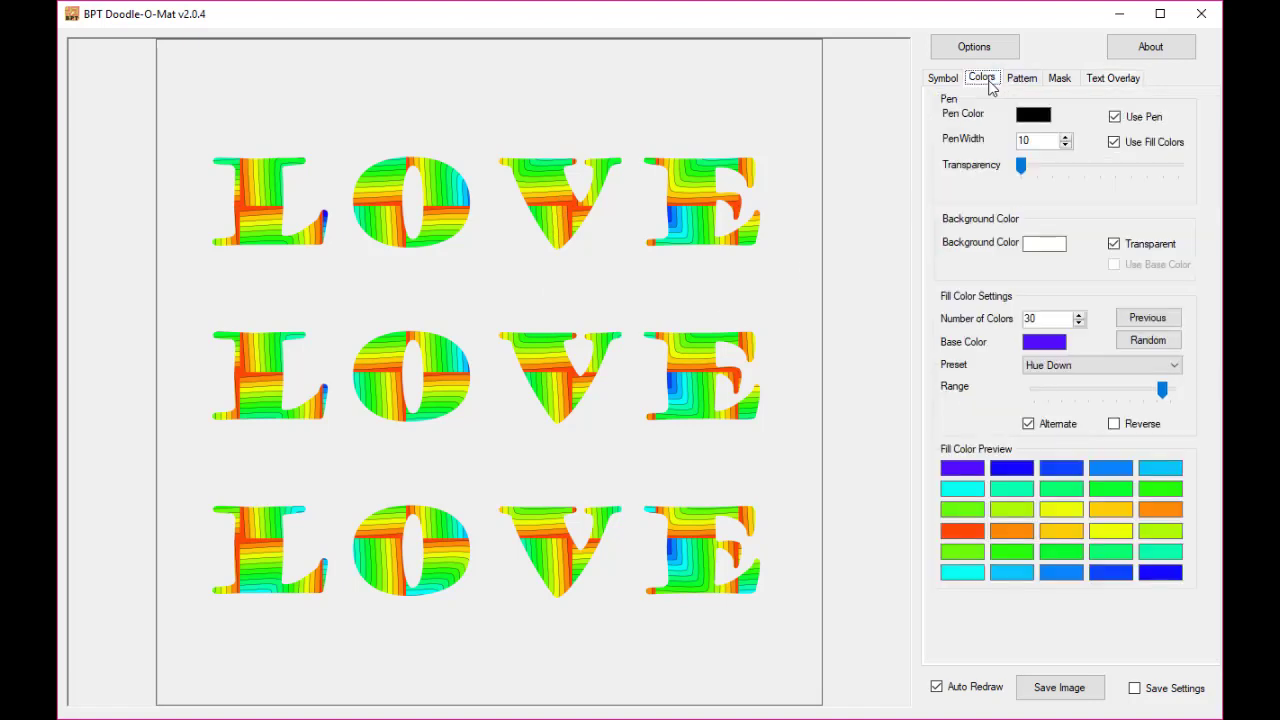
left_click(1150, 121)
left_click(1150, 121)
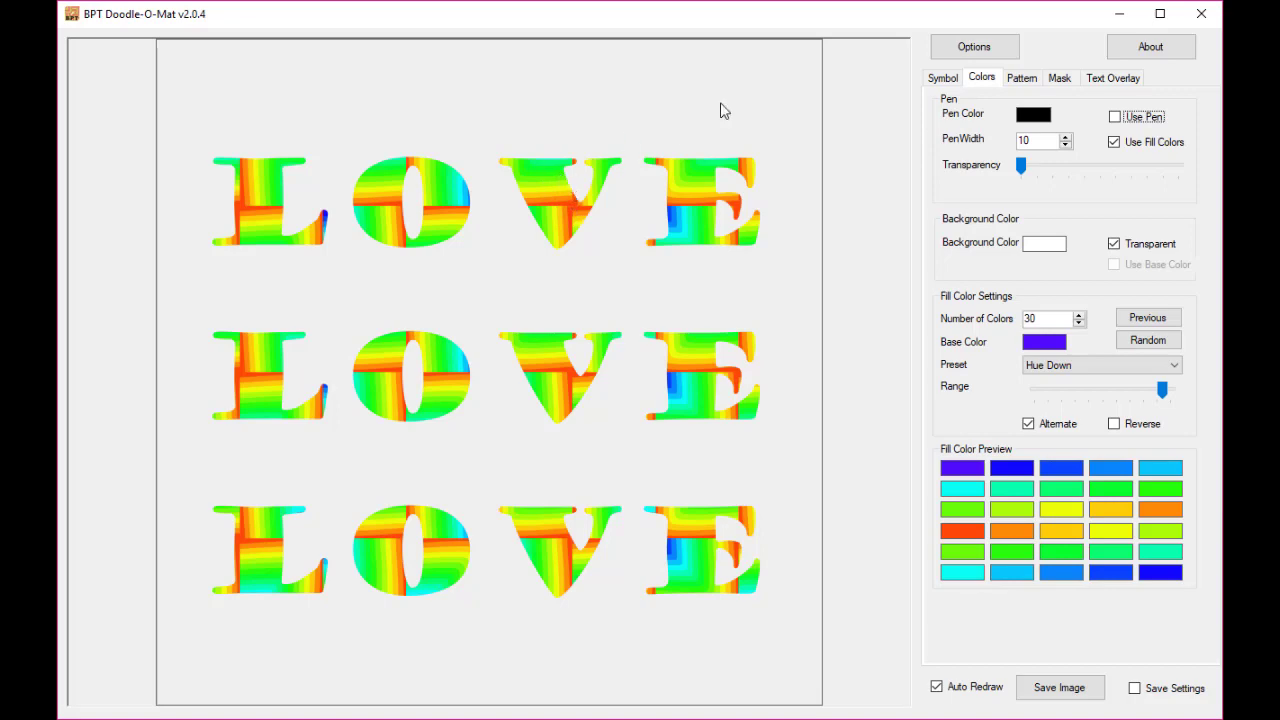
- Set #Tiles Horizontal and #Tiles Vertical to 32 in Options and close the window
left_click(962, 56)
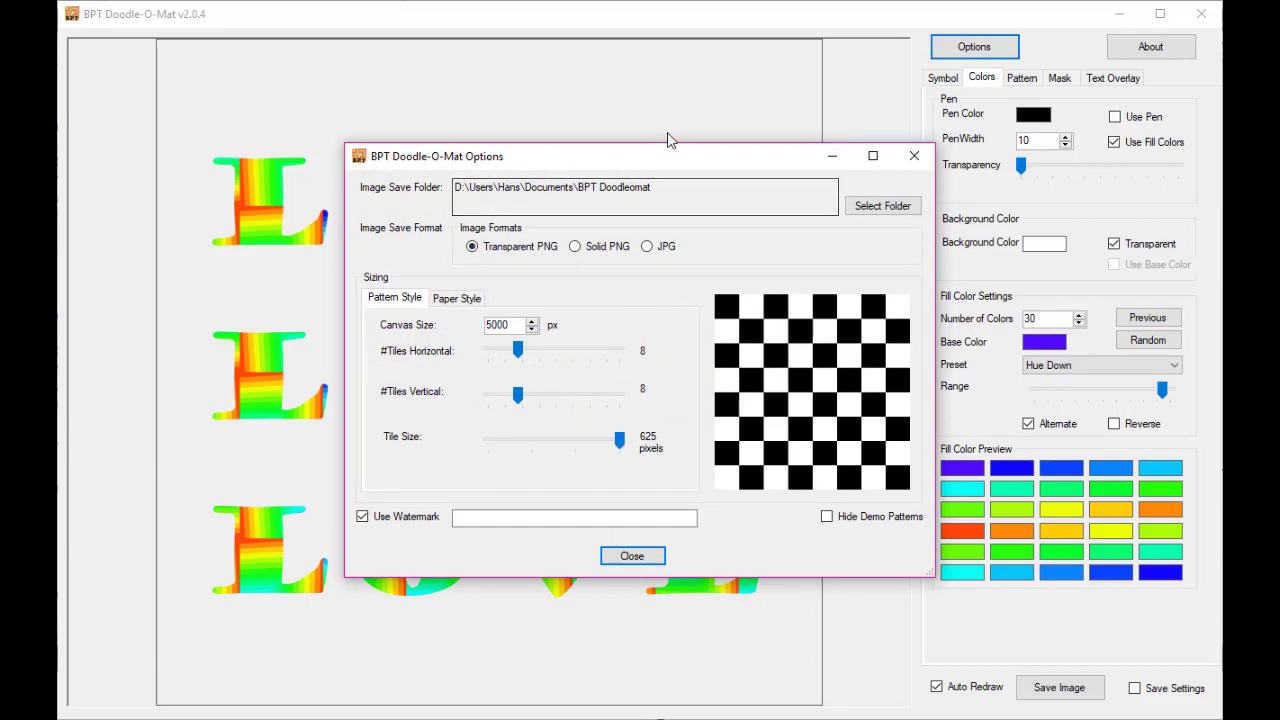
left_click_drag(658, 168, 839, 172)
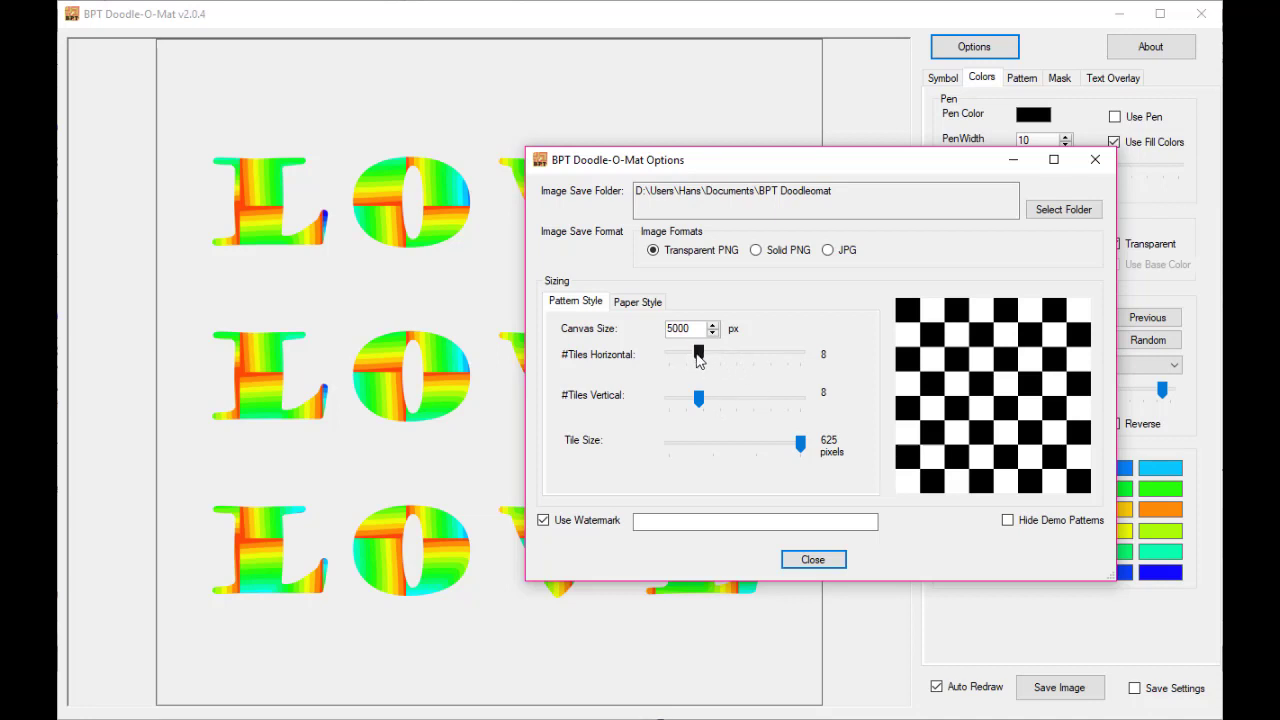
left_click_drag(698, 357, 812, 362)
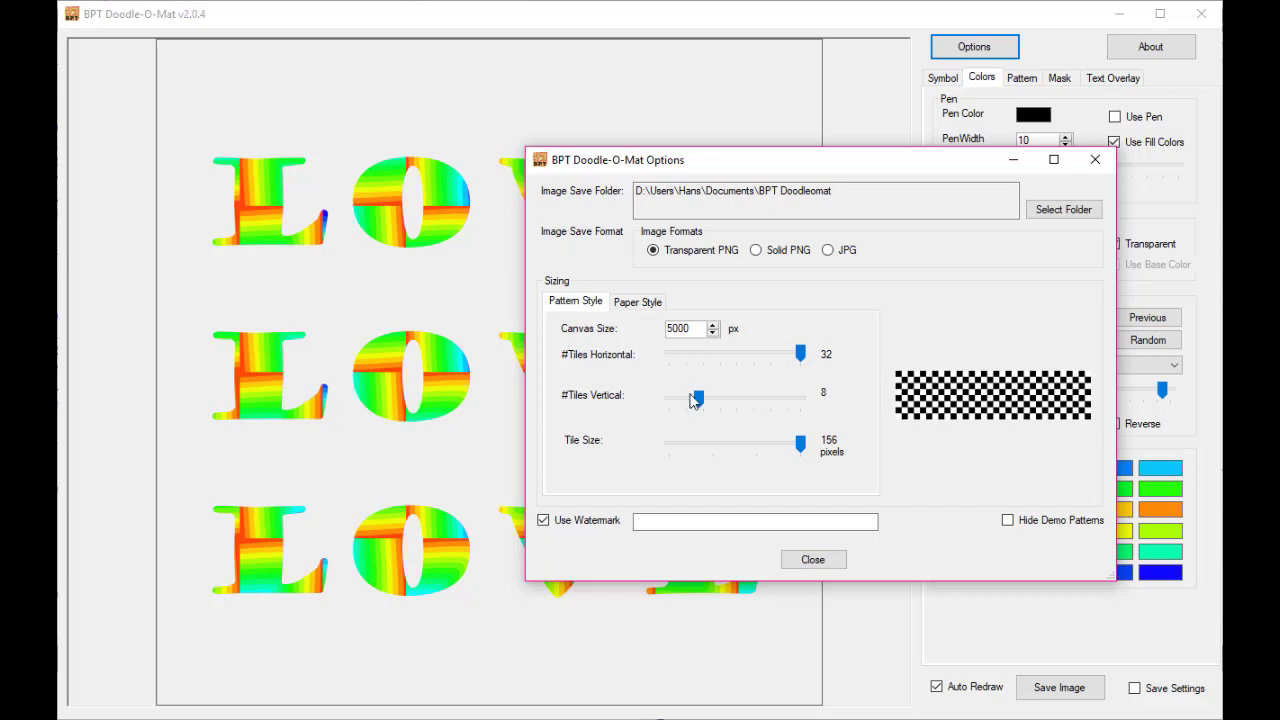
left_click_drag(697, 398, 830, 400)
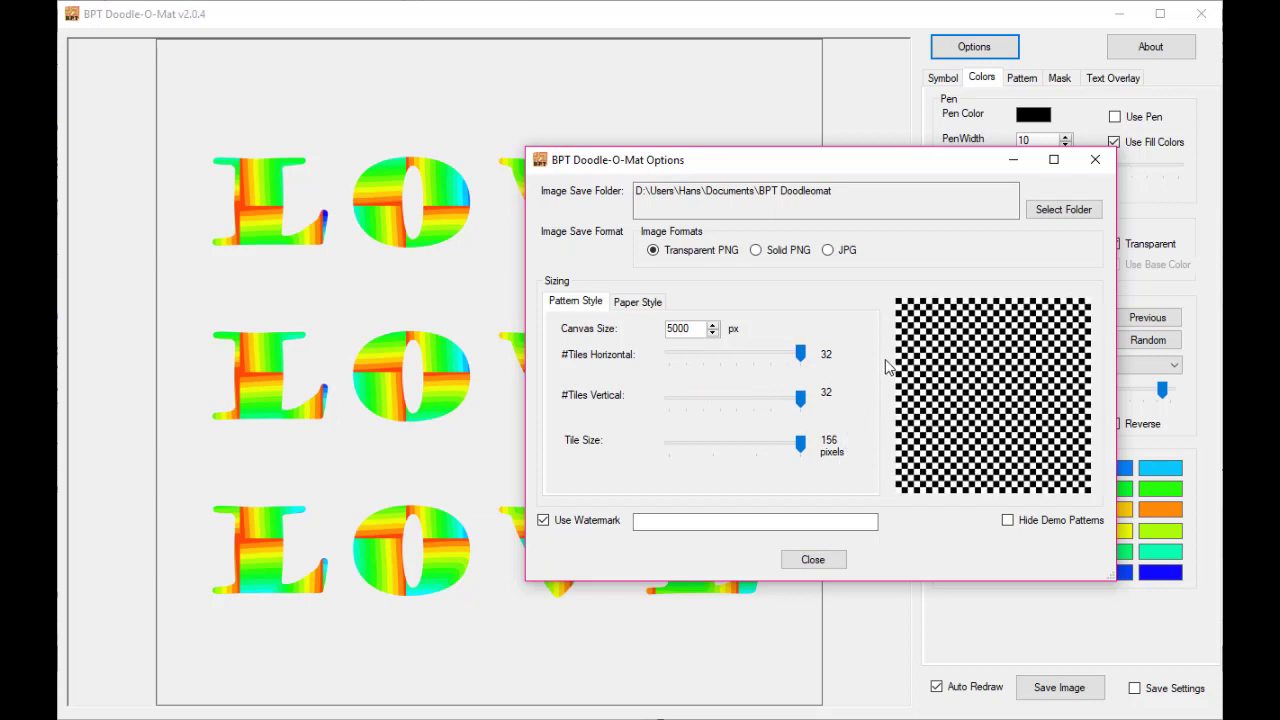
left_click(812, 557)
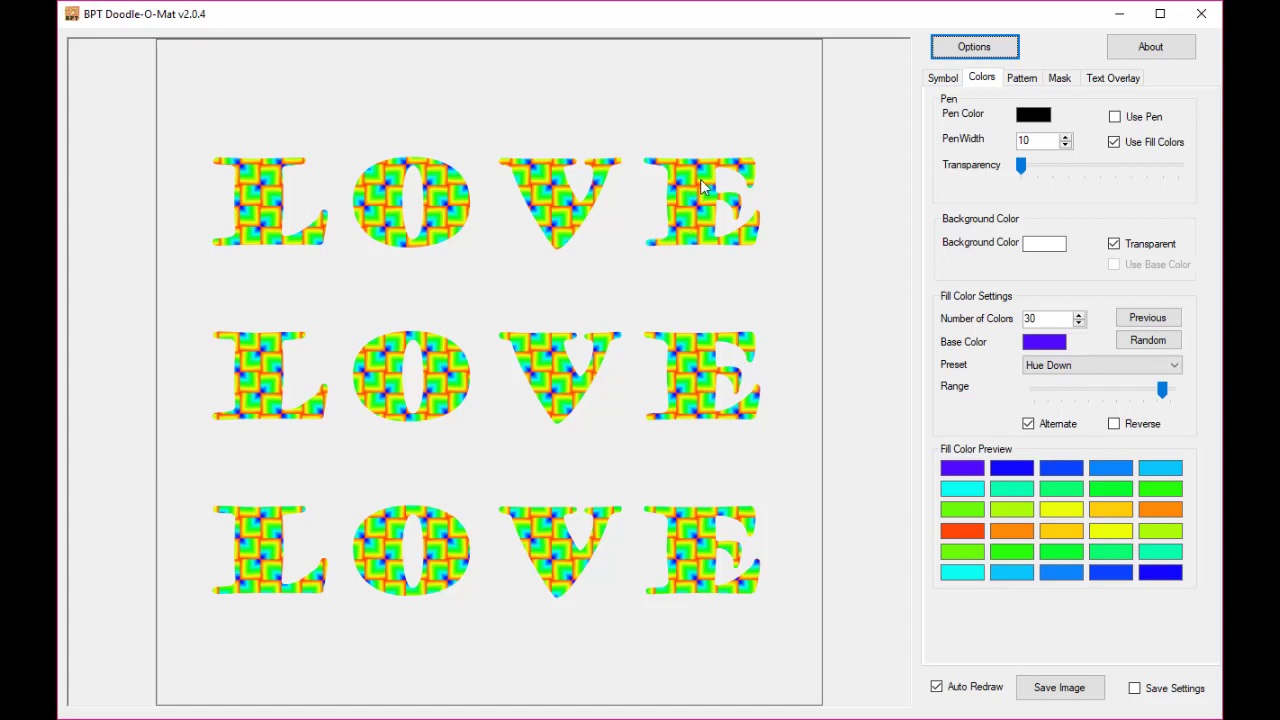
- Try the Hue Up and Hue Down presets, then settle on Luminosity Up for violet-to-white tiles
left_click(1109, 365)
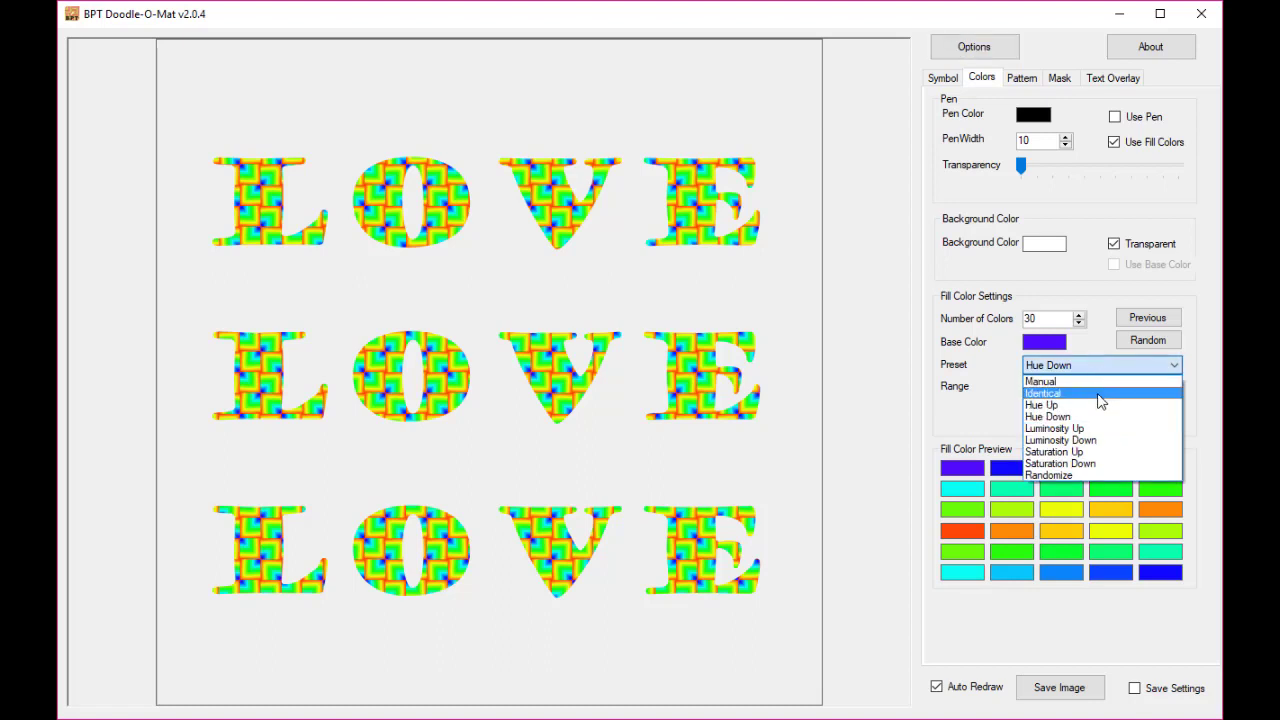
left_click(1089, 405)
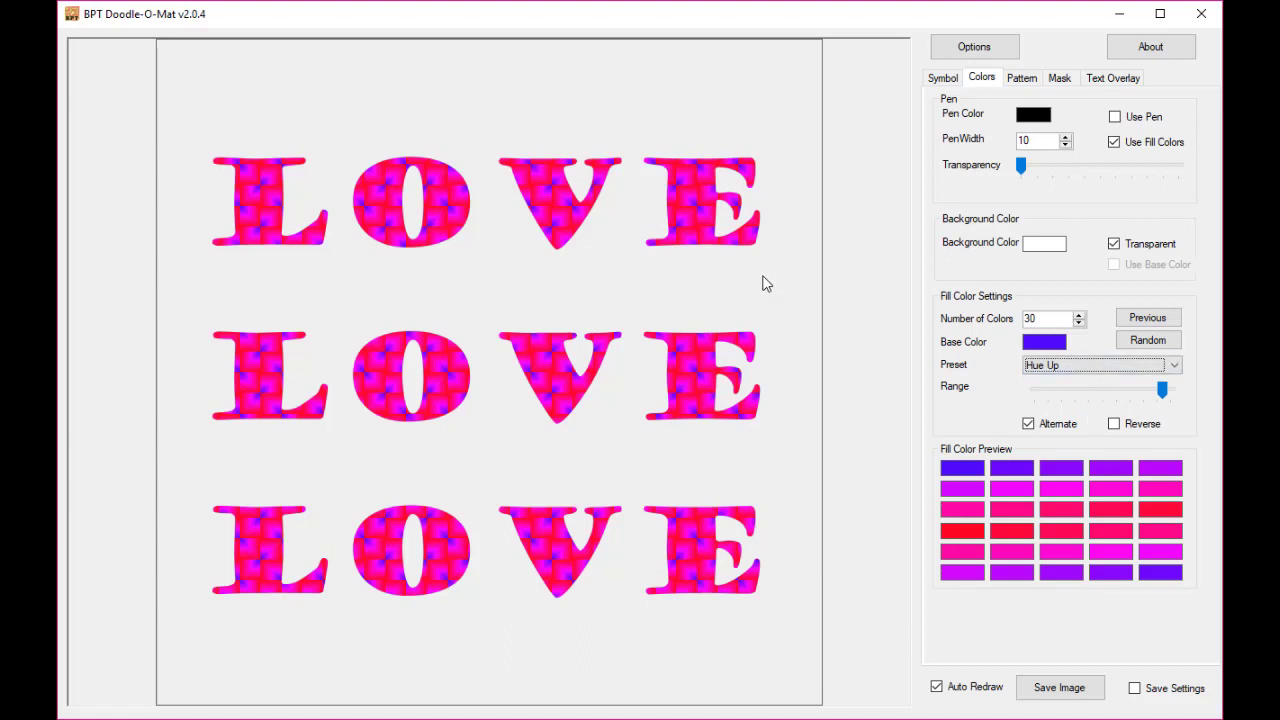
left_click(1071, 366)
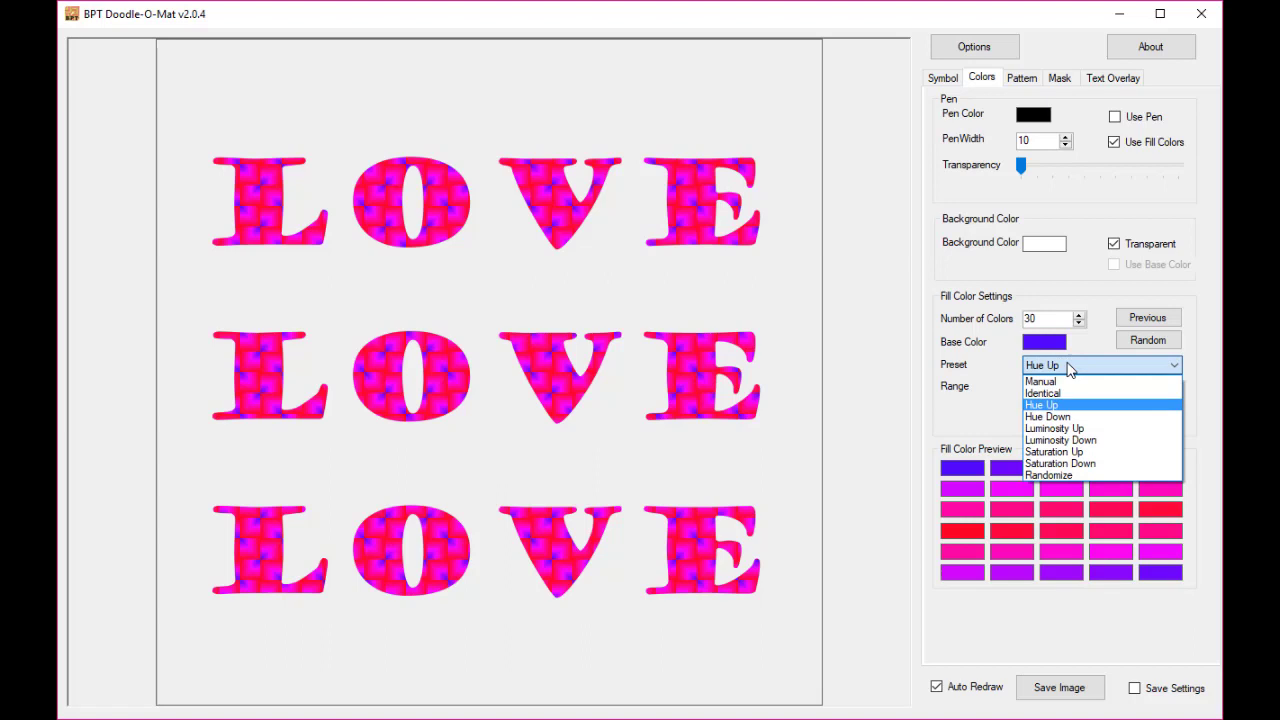
left_click(1050, 416)
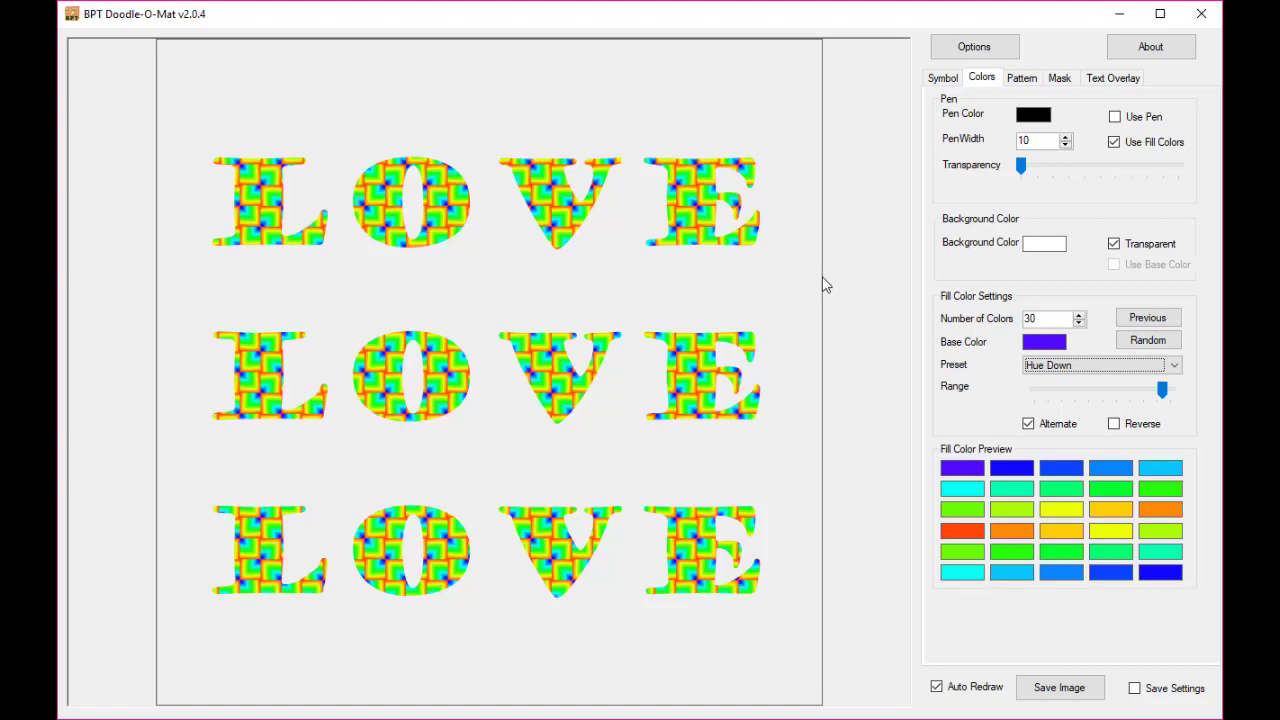
left_click(1101, 368)
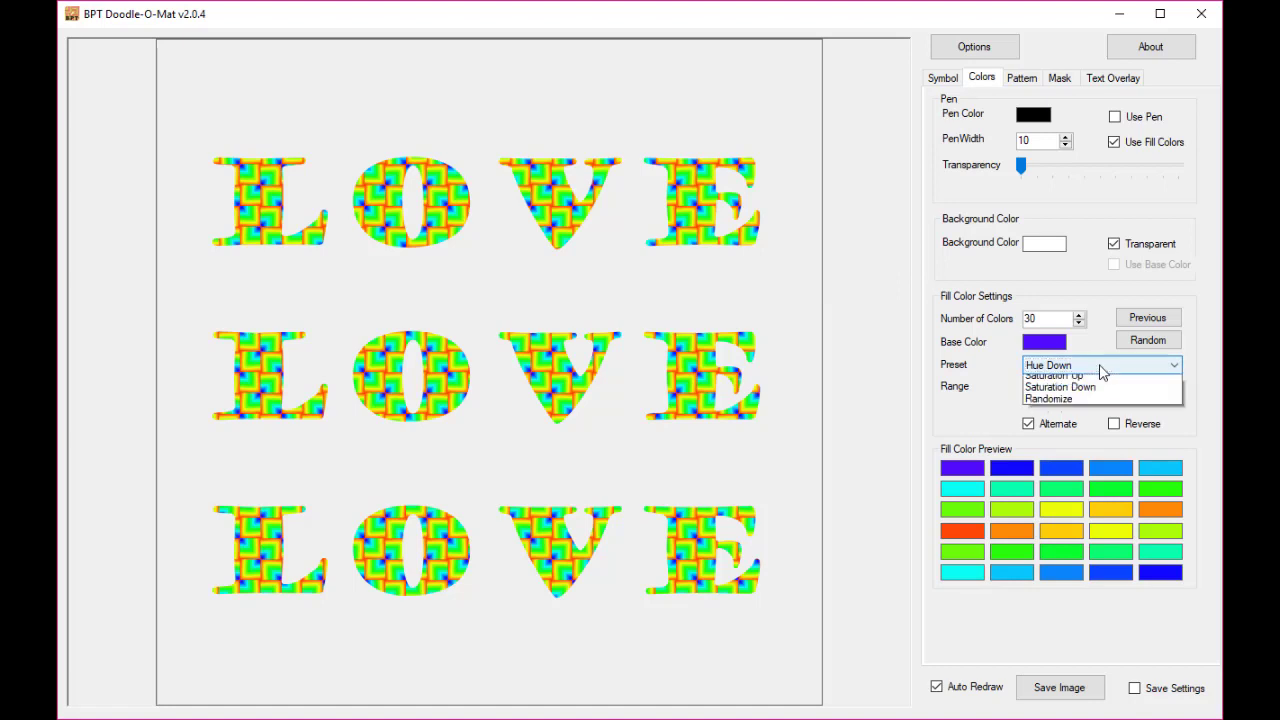
left_click(1089, 423)
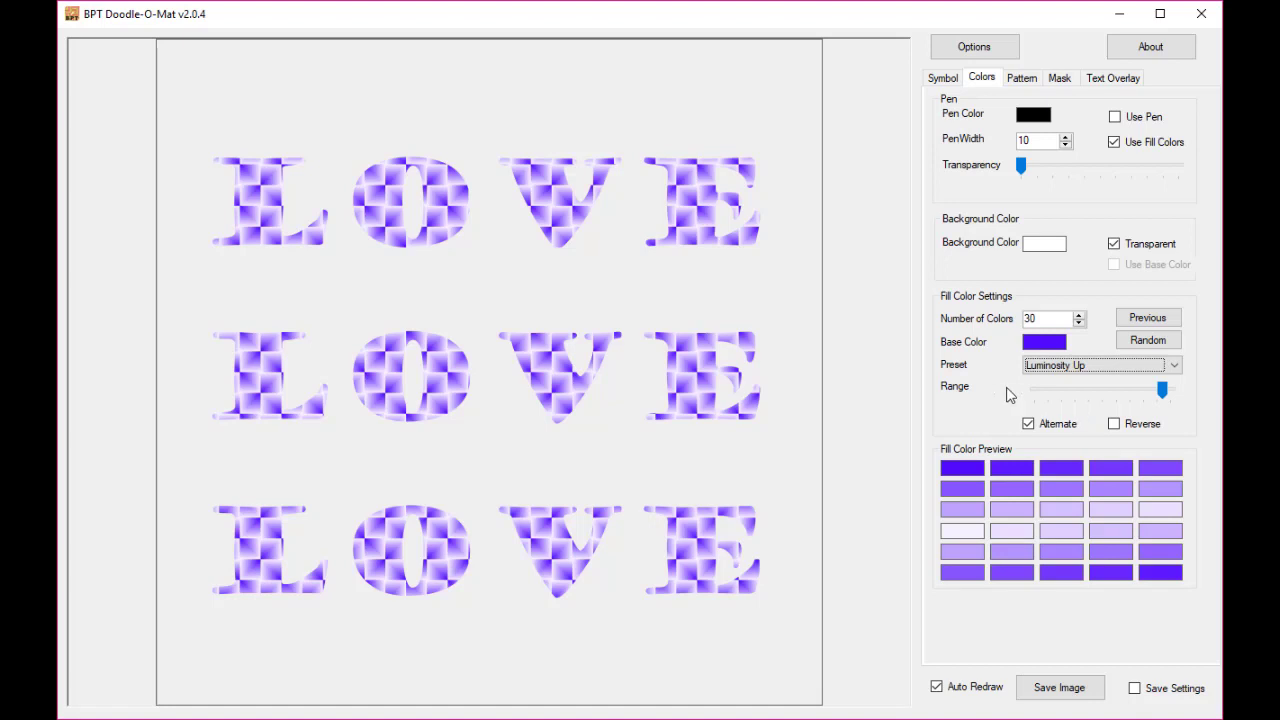
- Raise the Rotate Small setting three steps so the small tiles form a ribbed grid
left_click(1021, 79)
left_click(1079, 120)
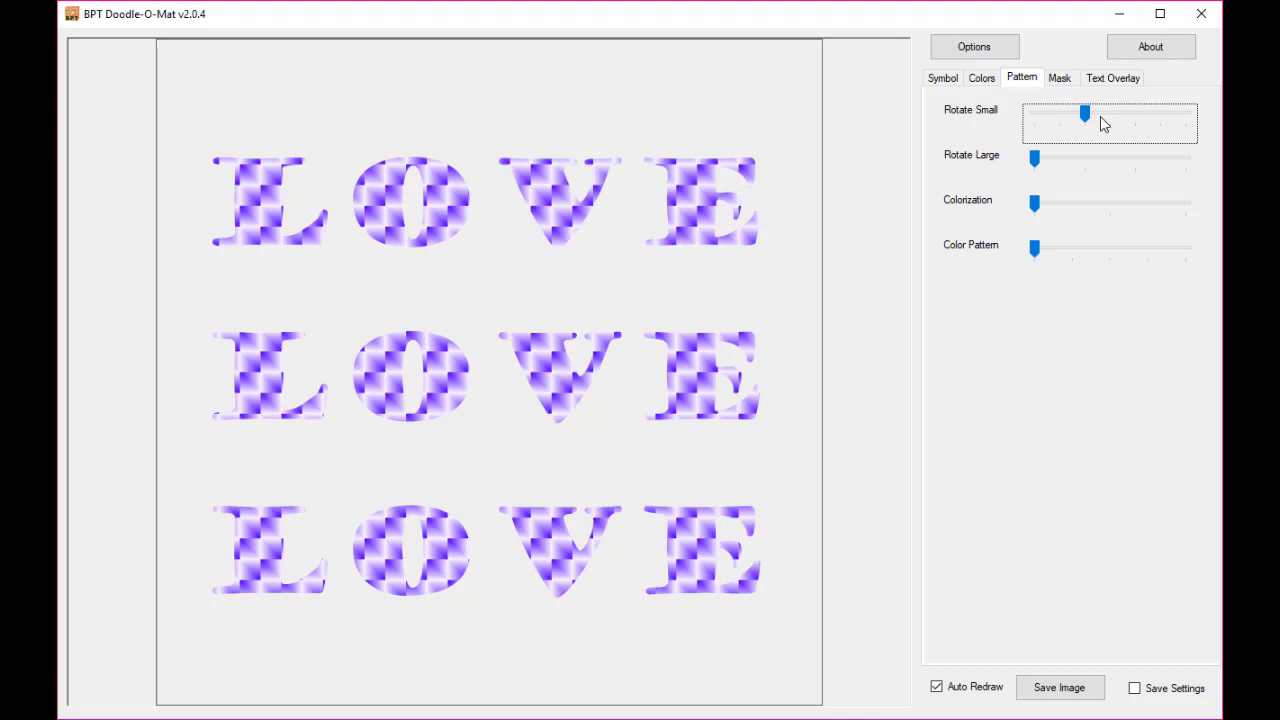
left_click(1100, 116)
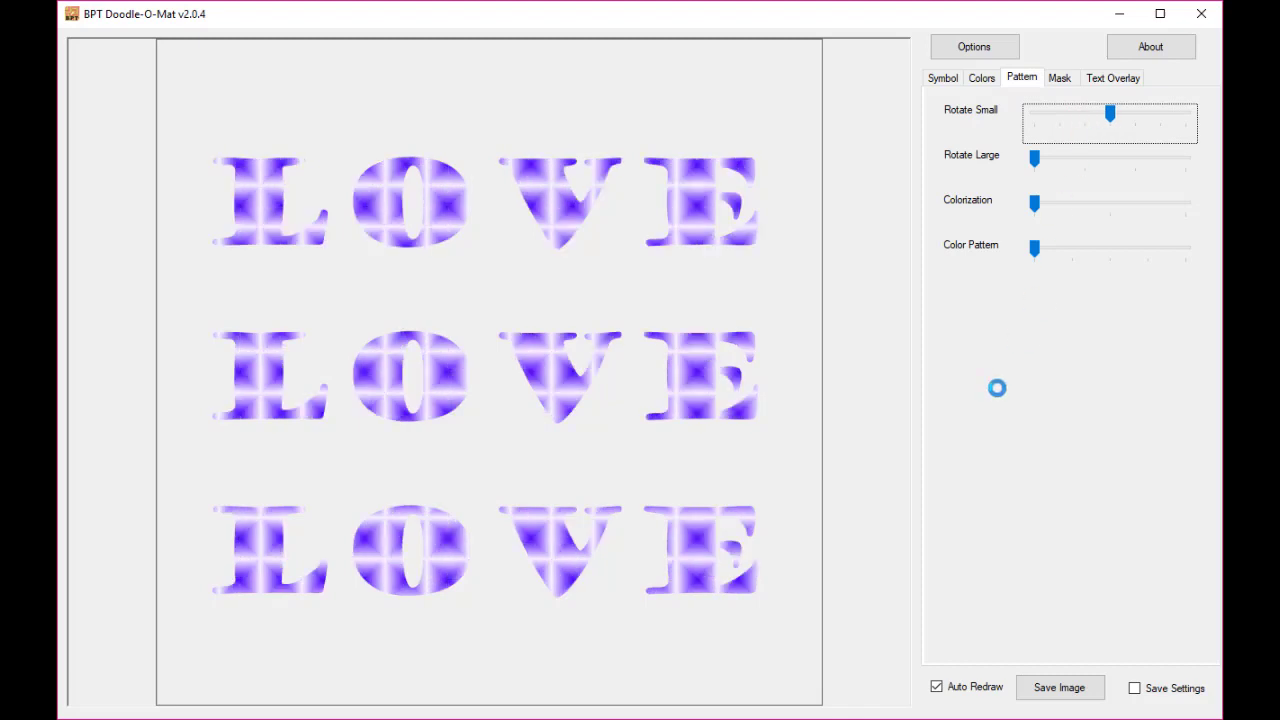
left_click(1120, 118)
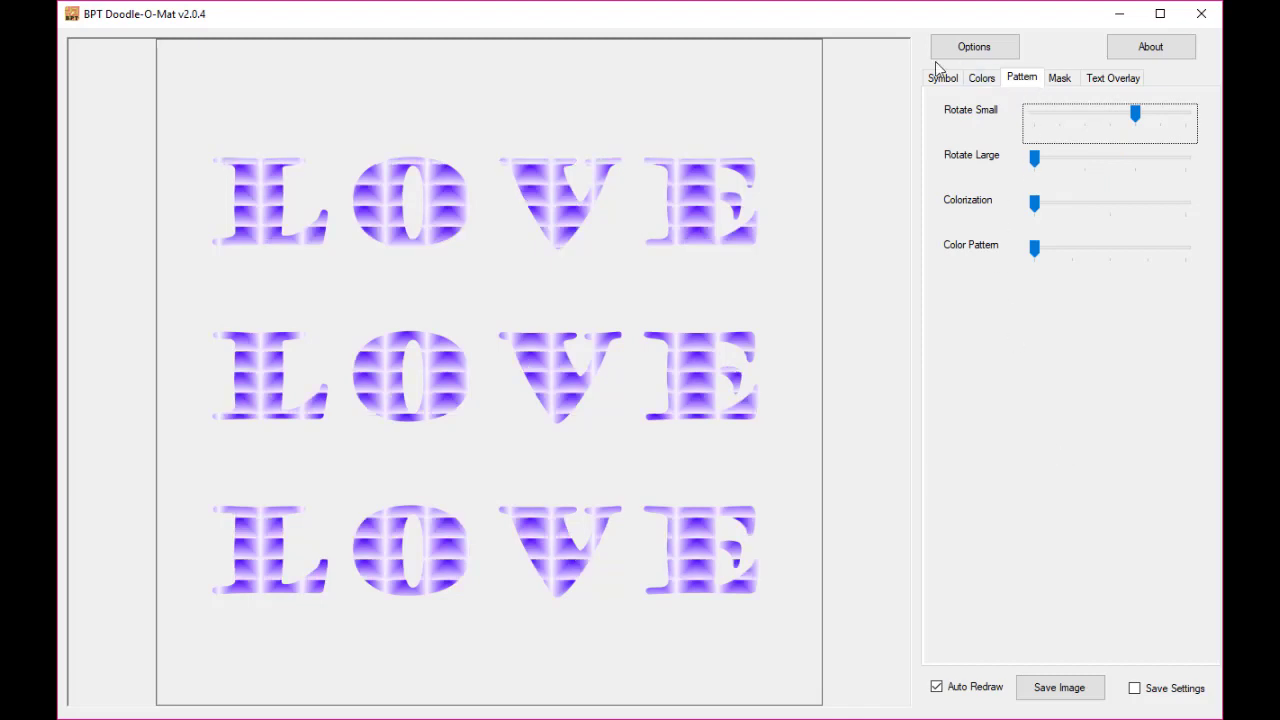
left_click(982, 78)
left_click(1071, 372)
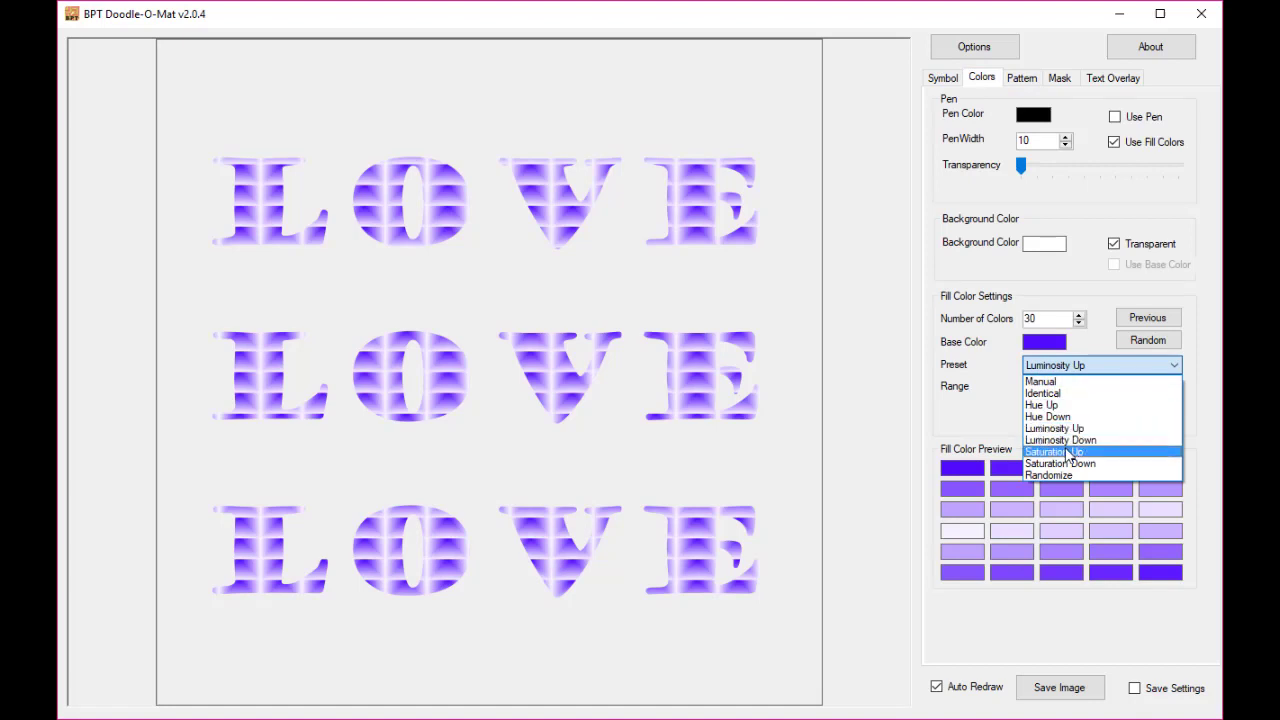
left_click(1068, 452)
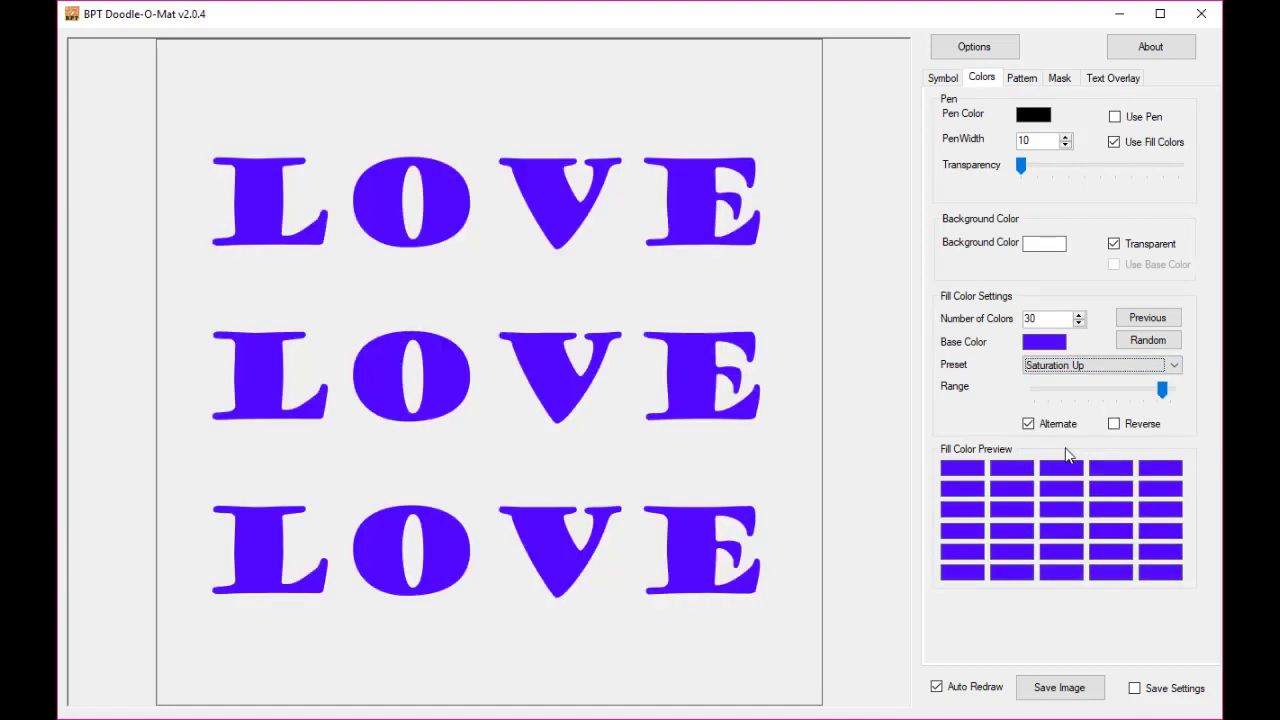
left_click(1068, 371)
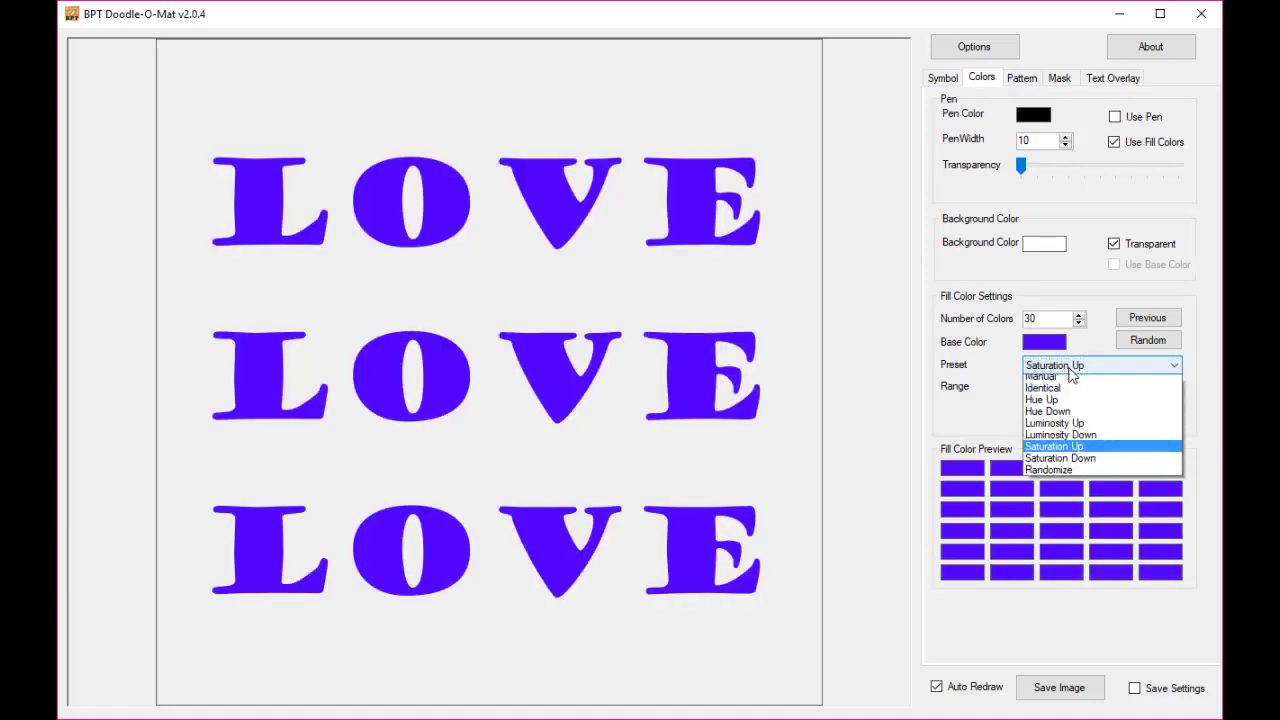
left_click(1070, 467)
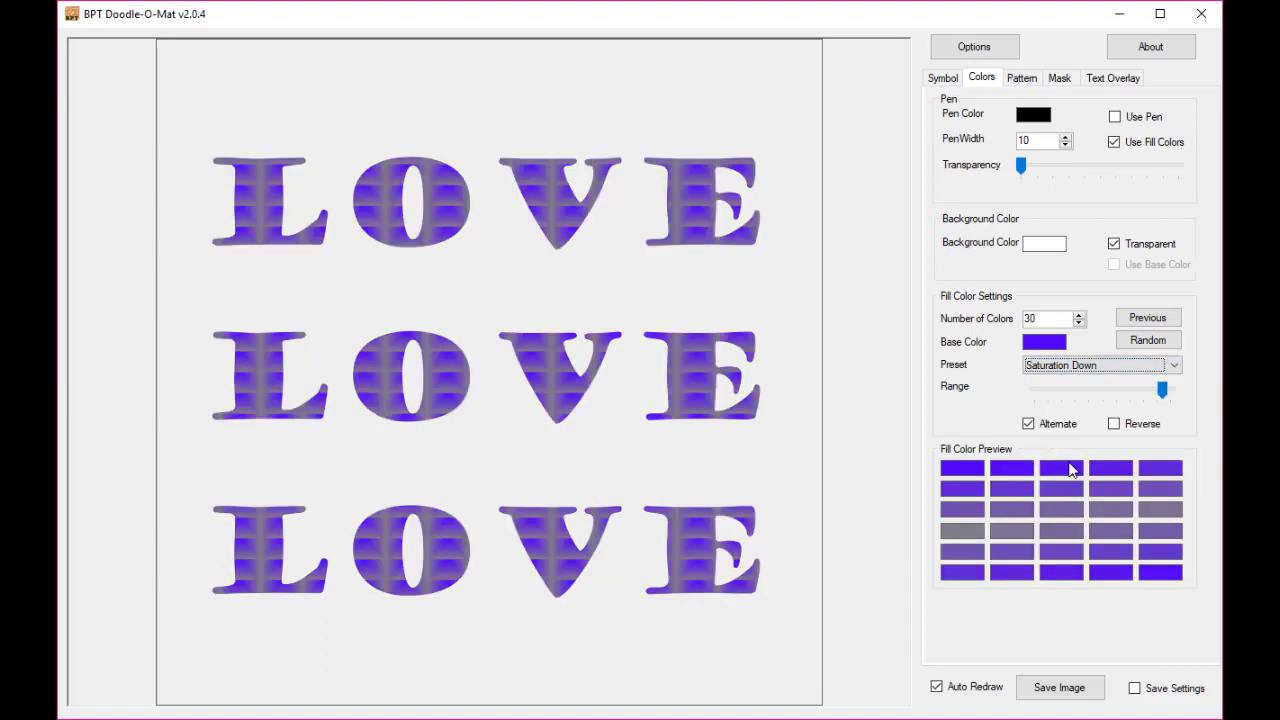
left_click(1060, 377)
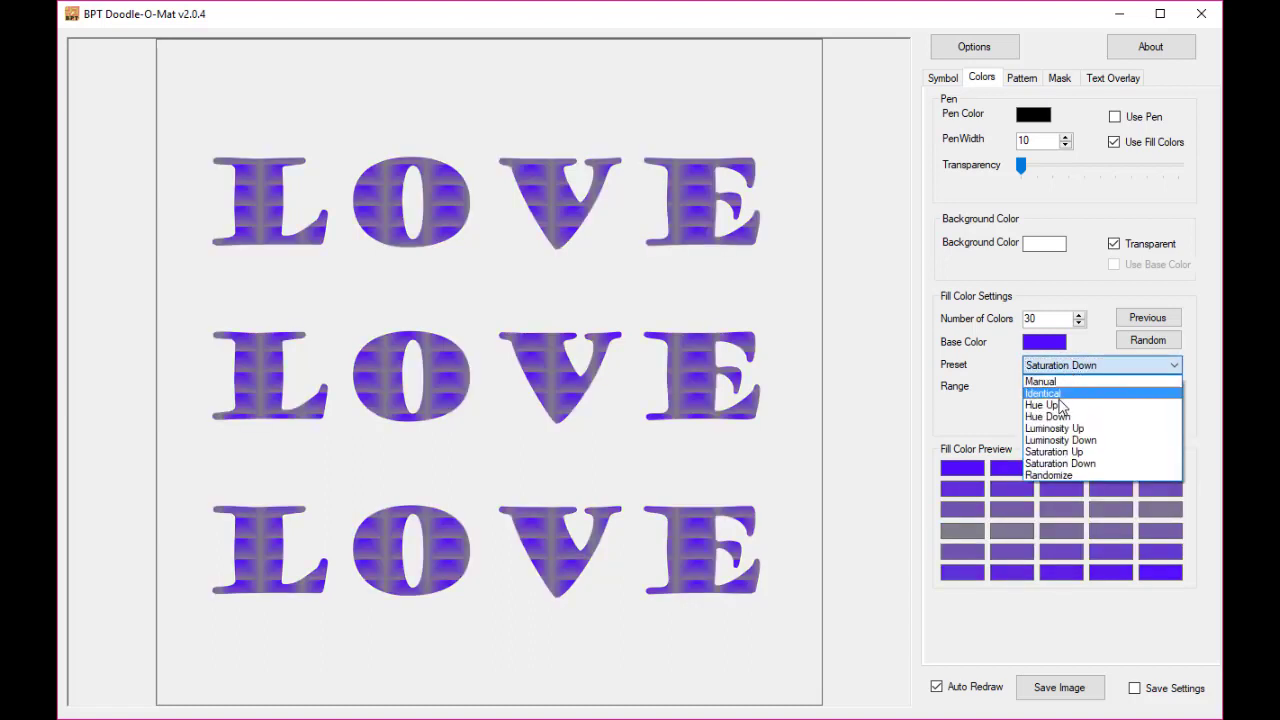
left_click(1063, 431)
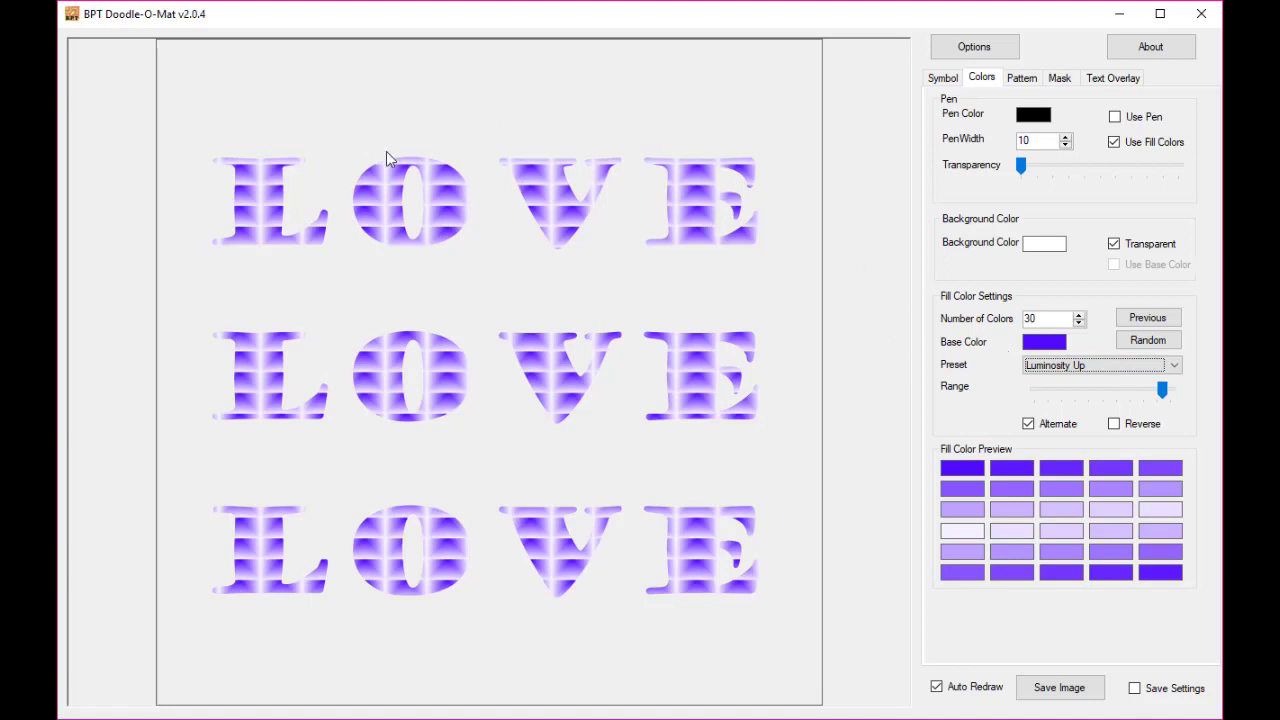
- Rotate the small tiles back to checkers, restore the previous purple base colour, and show Text Overlay settings
left_click(1130, 344)
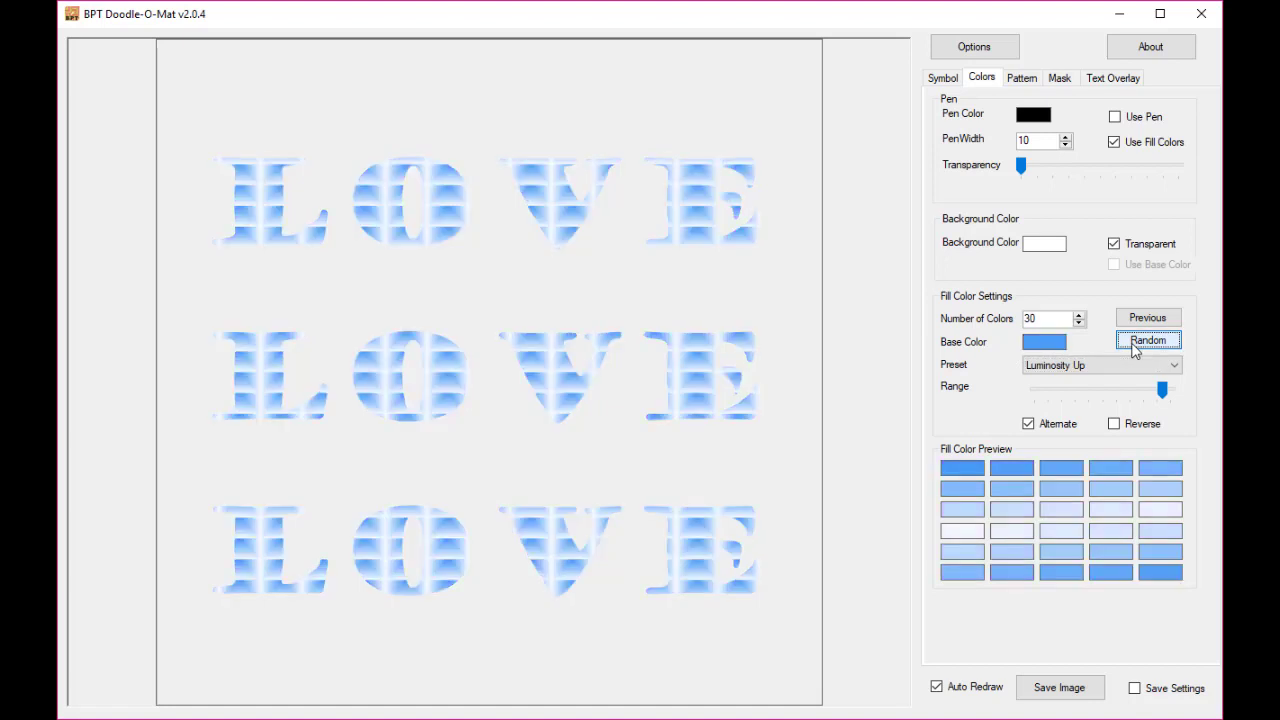
left_click(1021, 78)
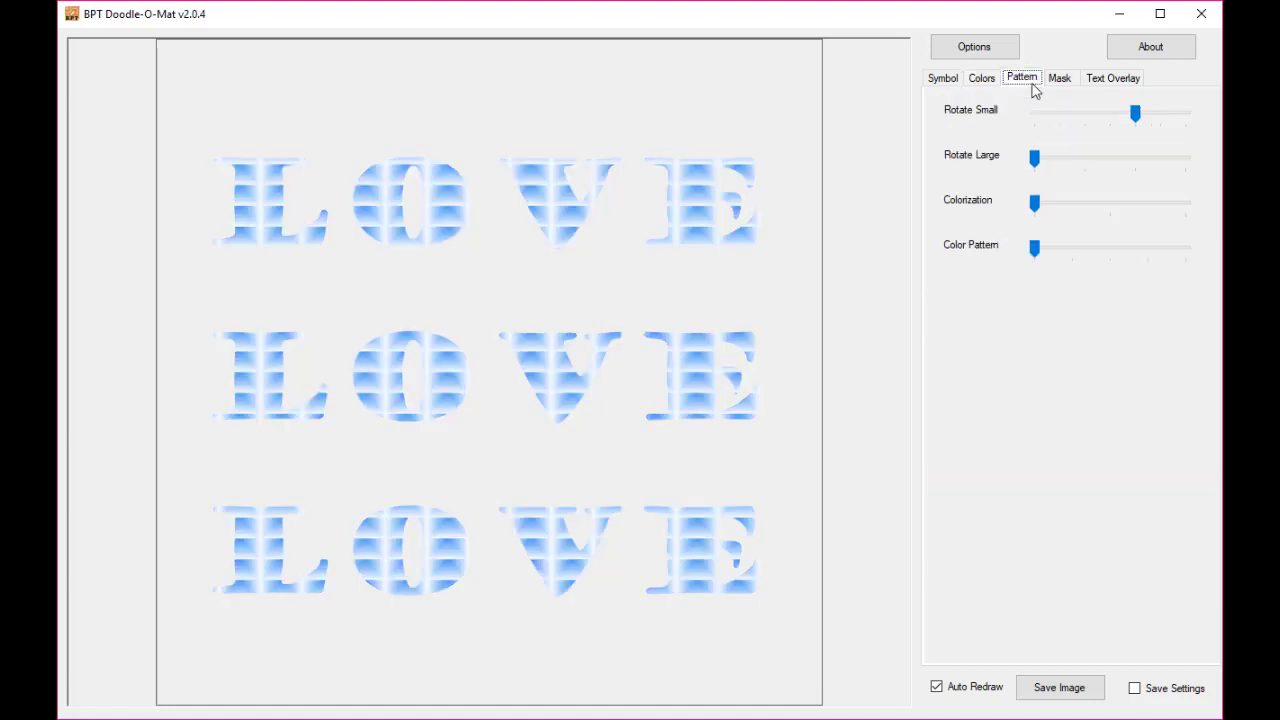
left_click_drag(1135, 113, 1019, 154)
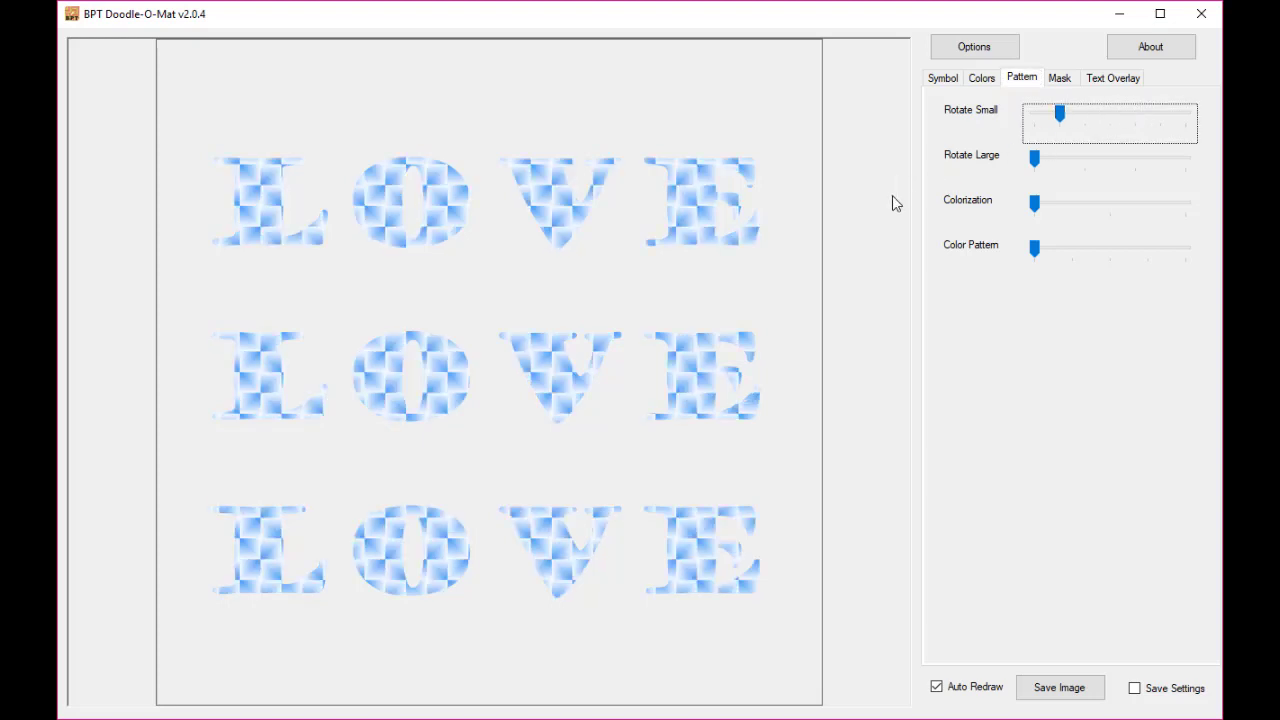
left_click(981, 80)
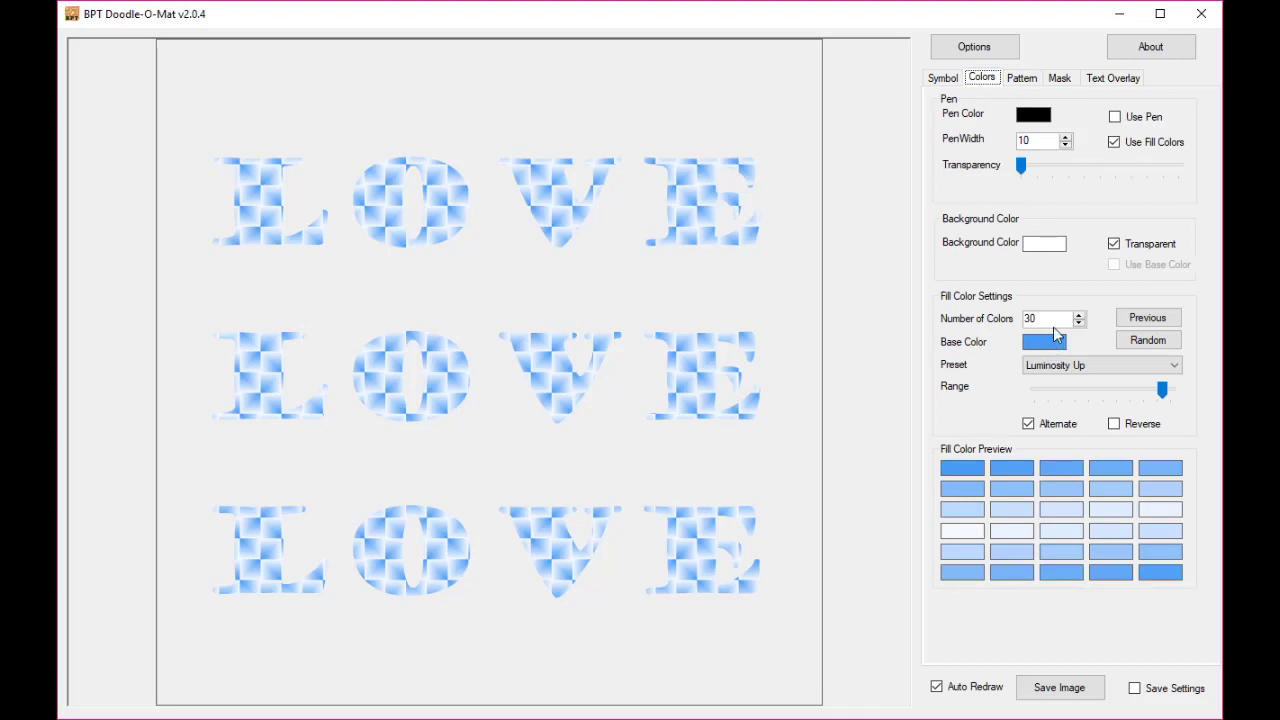
left_click(1122, 322)
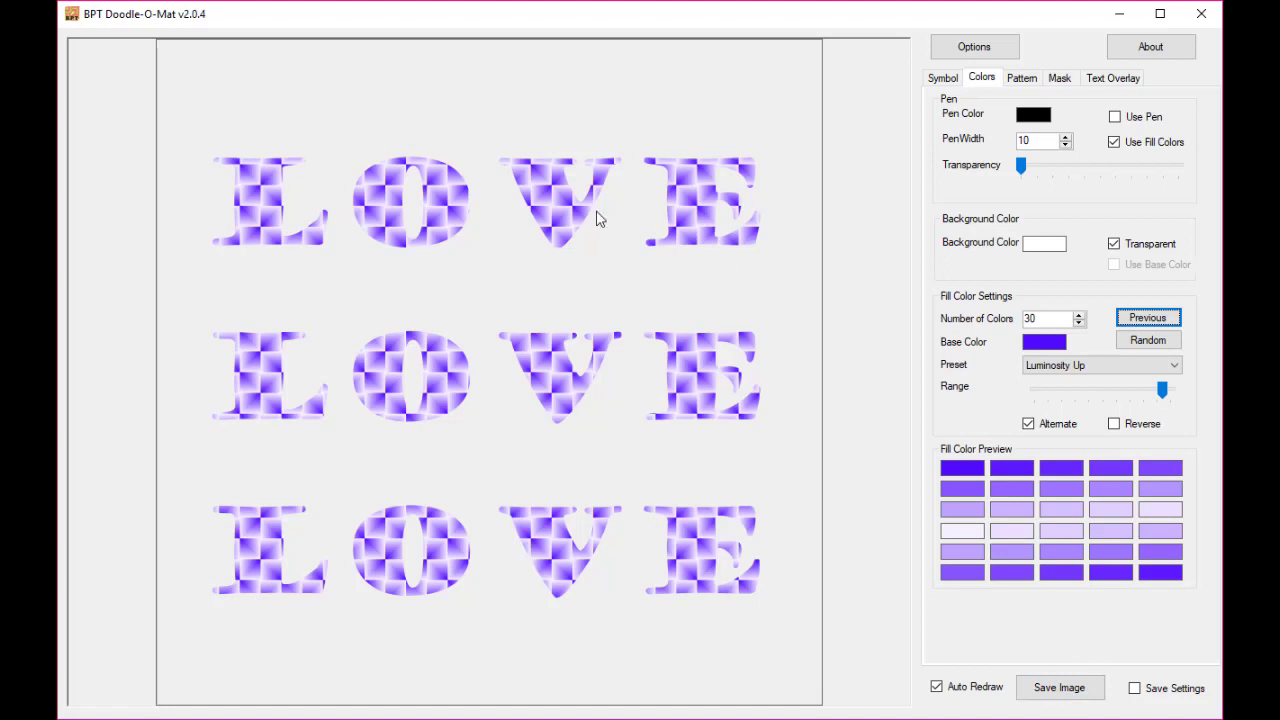
left_click(1110, 78)
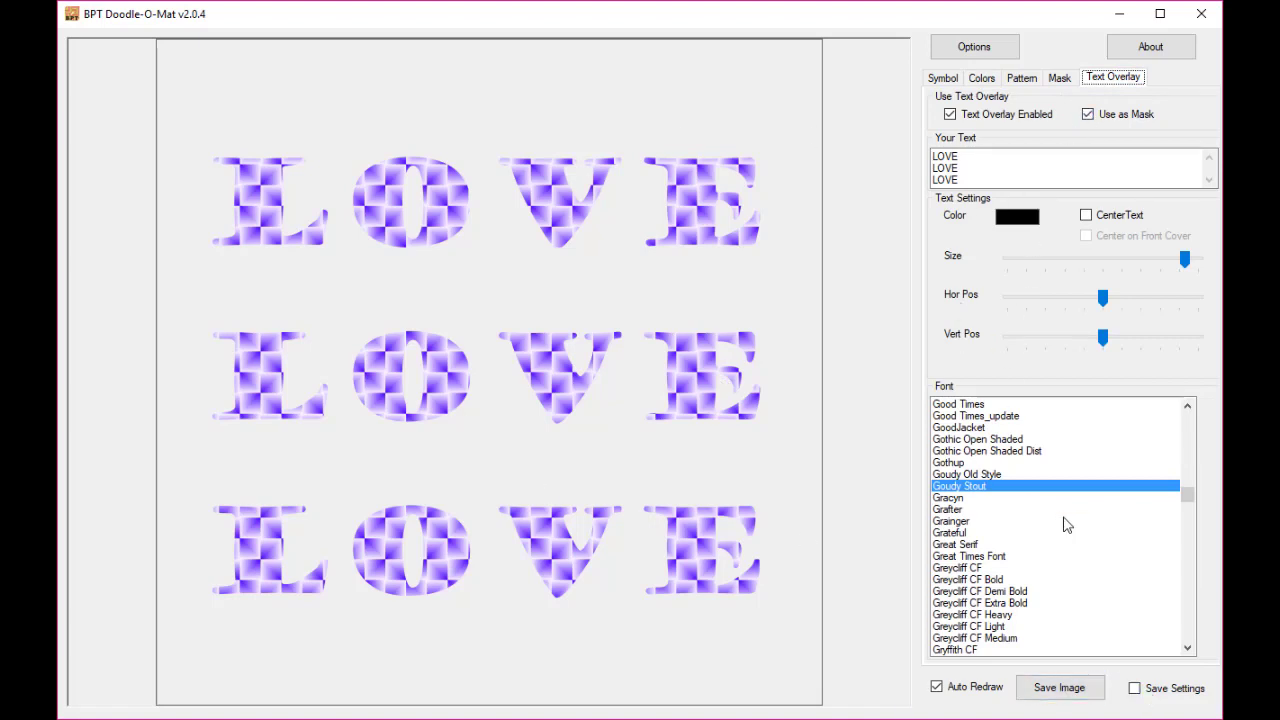
left_click(964, 162)
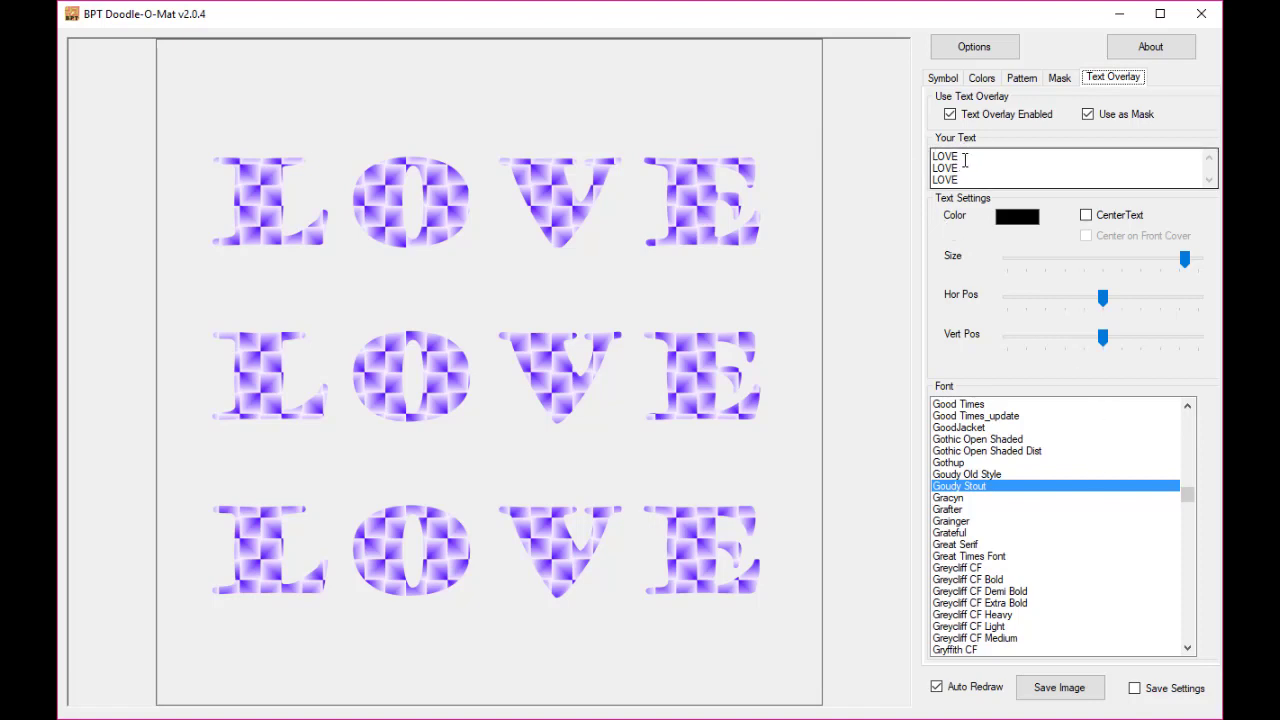
left_click(970, 156)
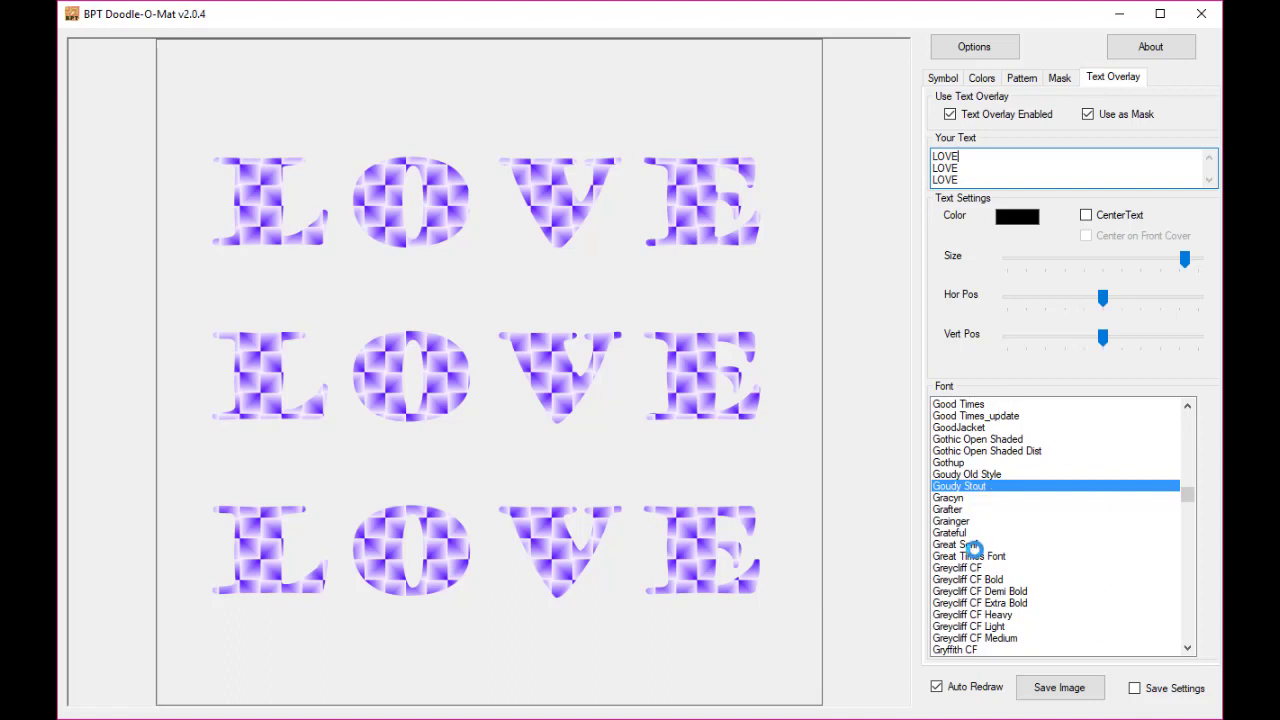
key("Down")
key("Down")
key("Down")
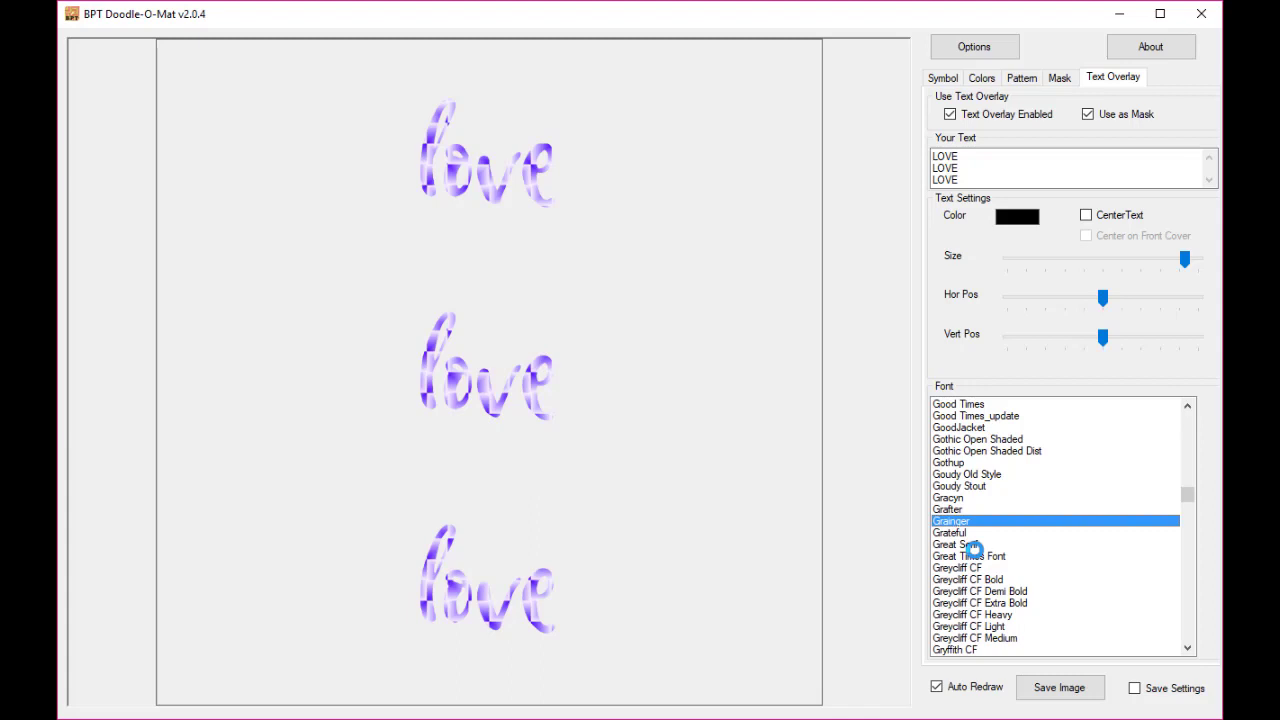
left_click(996, 486)
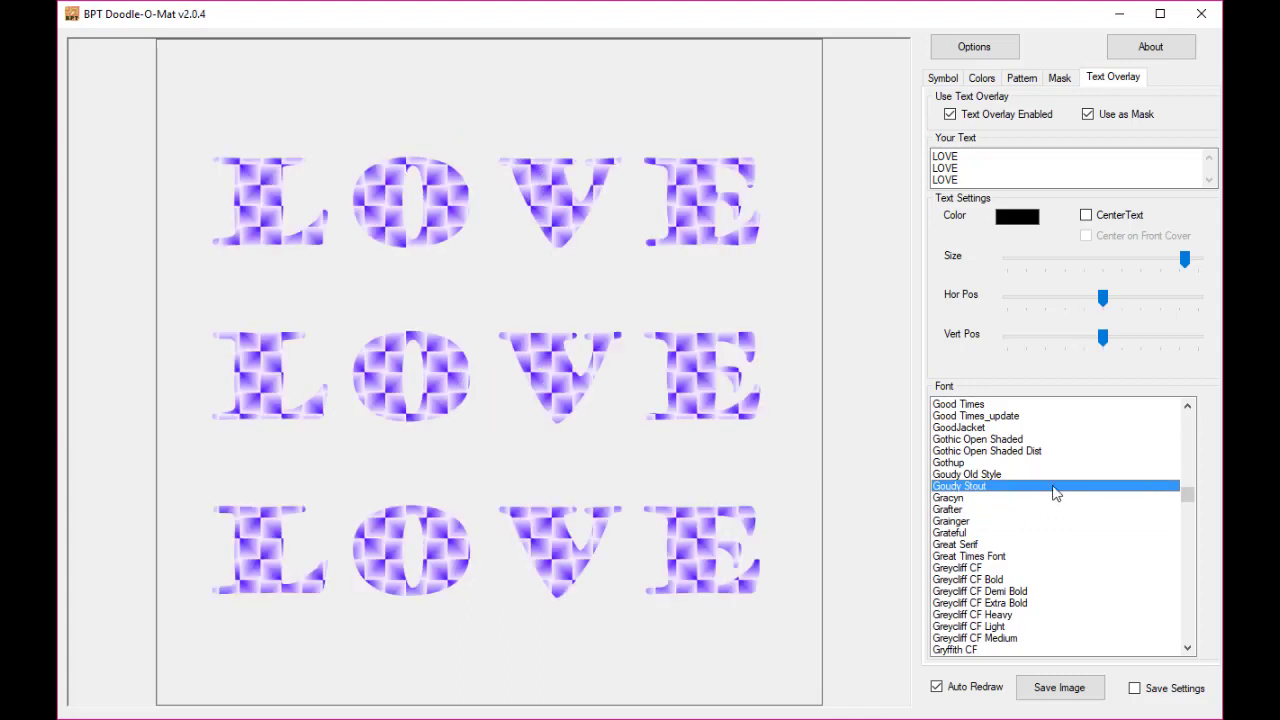